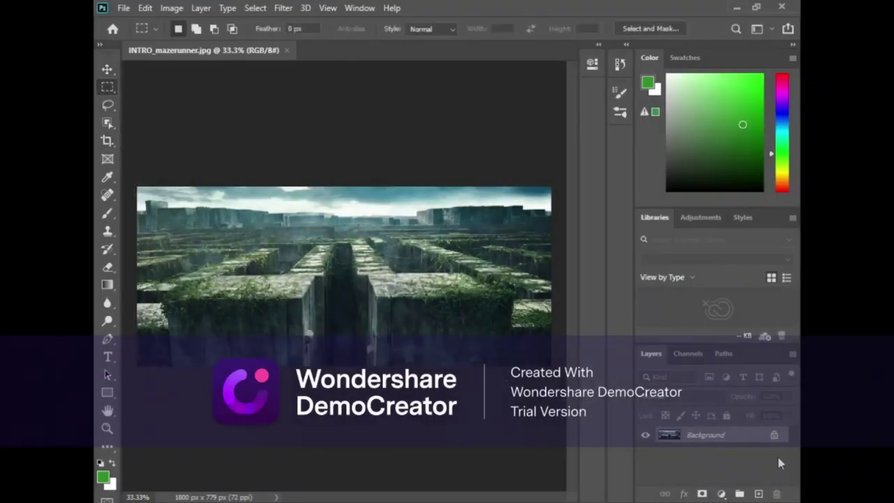
Step: Unlock the maze background and crop outward to extend the canvas upward
left_click(774, 434)
left_click(107, 140)
left_click_drag(137, 189, 138, 116)
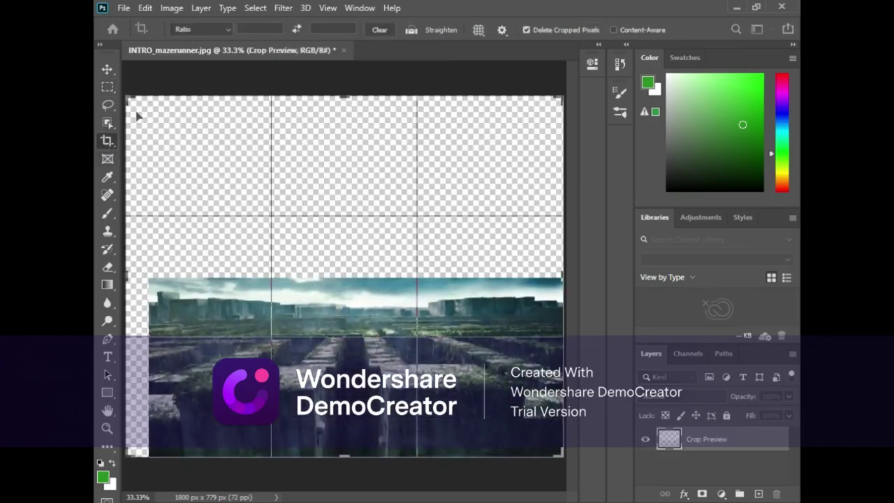
left_click(107, 69)
Step: Free Transform the maze image to stretch it across the whole taller canvas
key("ctrl+t")
left_click_drag(148, 278, 126, 254)
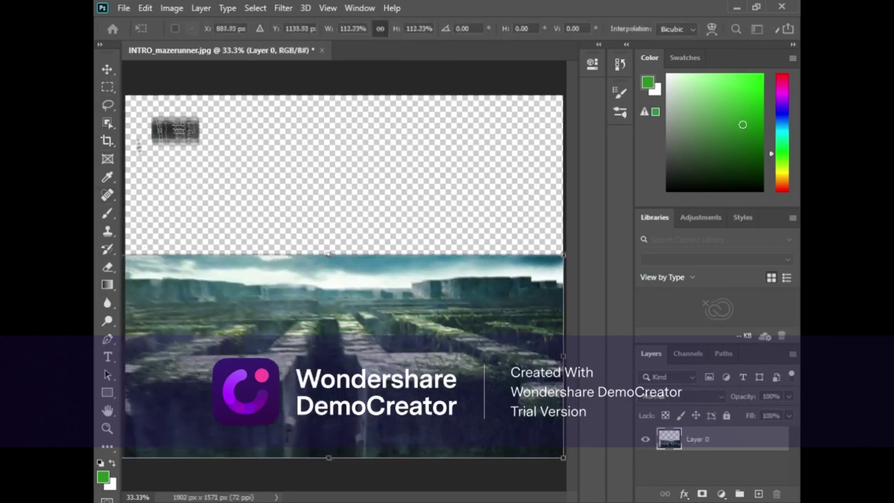
left_click_drag(329, 253, 345, 96)
left_click_drag(283, 278, 304, 278)
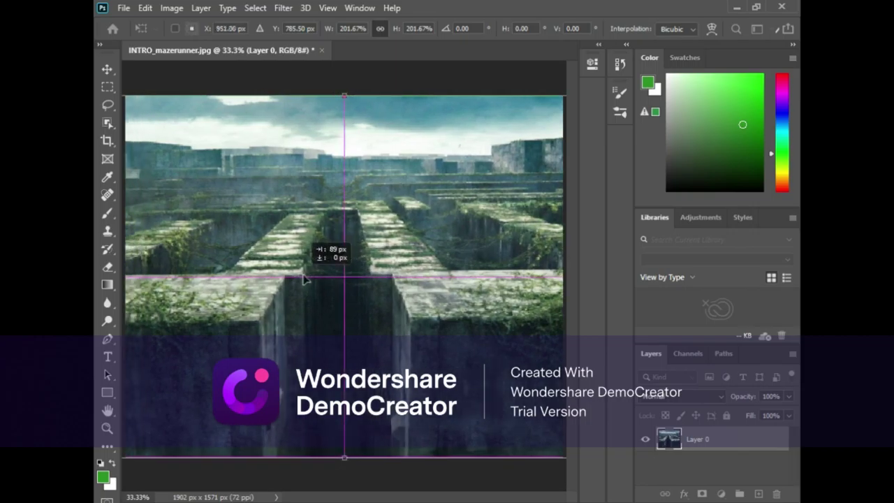
key("Return")
Step: Open the character image as its own document and select all of it
left_click(123, 8)
left_click(140, 39)
left_click(307, 174)
left_click(405, 331)
key("m")
left_click_drag(163, 105, 501, 461)
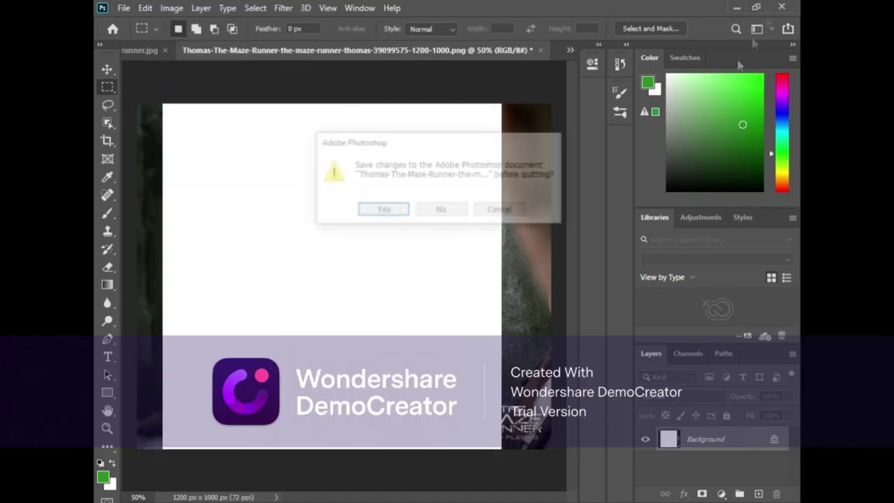
Step: Paste the character into the poster as Layer 1 and scale it up
left_click(138, 8)
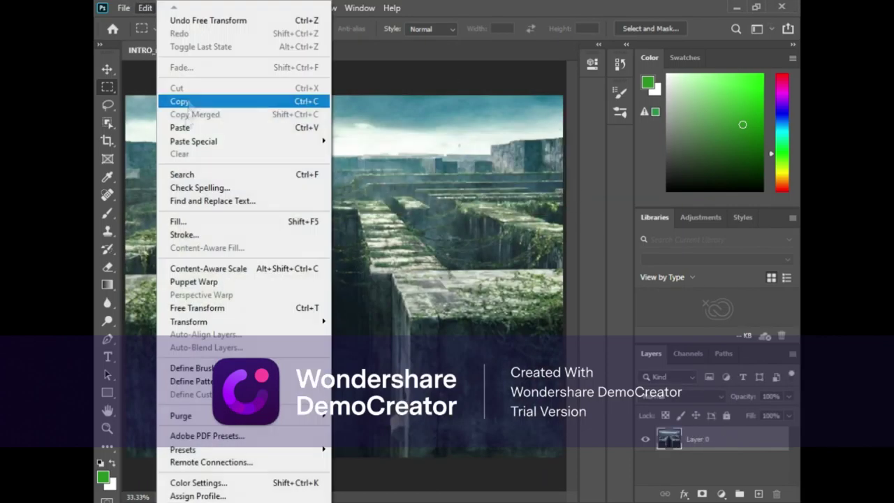
left_click(167, 124)
key("ctrl+t")
left_click_drag(345, 393, 363, 461)
key("Return")
Step: Erase the photo background around the character with a 171 px soft eraser
left_click(107, 266)
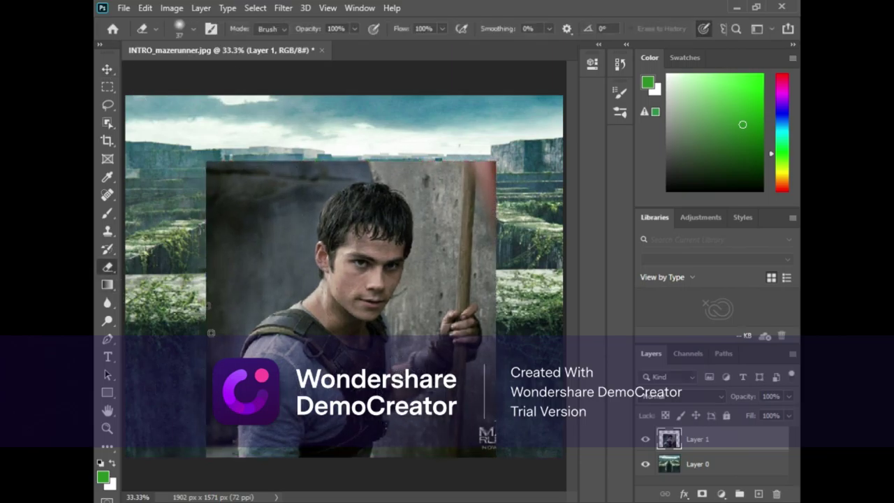
left_click(155, 29)
left_click(183, 28)
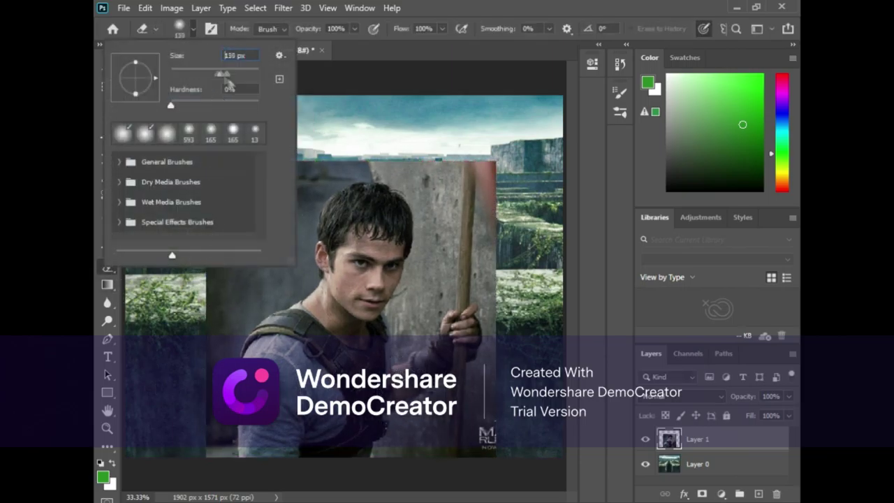
left_click_drag(222, 74, 233, 74)
left_click_drag(223, 307, 238, 243)
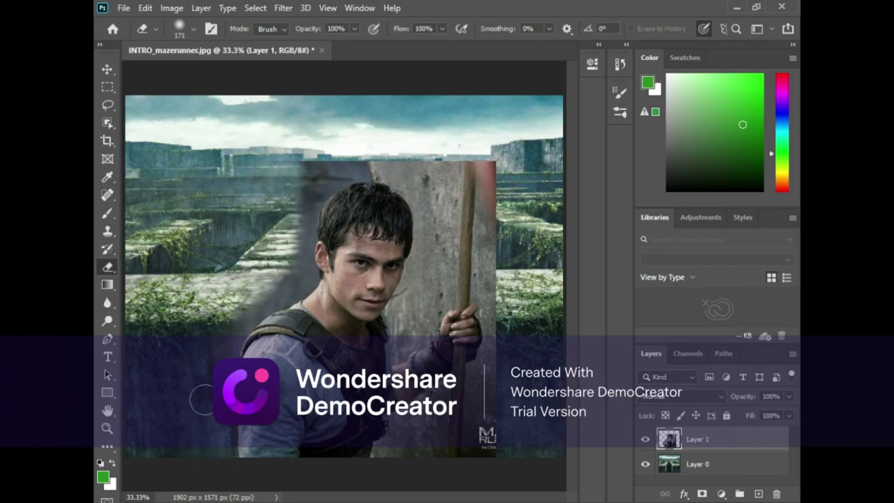
mouse_move(237, 328)
left_mouse_down()
mouse_move(253, 304)
mouse_move(303, 278)
mouse_move(320, 187)
mouse_move(349, 163)
mouse_move(427, 203)
mouse_move(435, 245)
mouse_move(420, 323)
mouse_move(453, 168)
mouse_move(486, 279)
mouse_move(486, 458)
left_mouse_up()
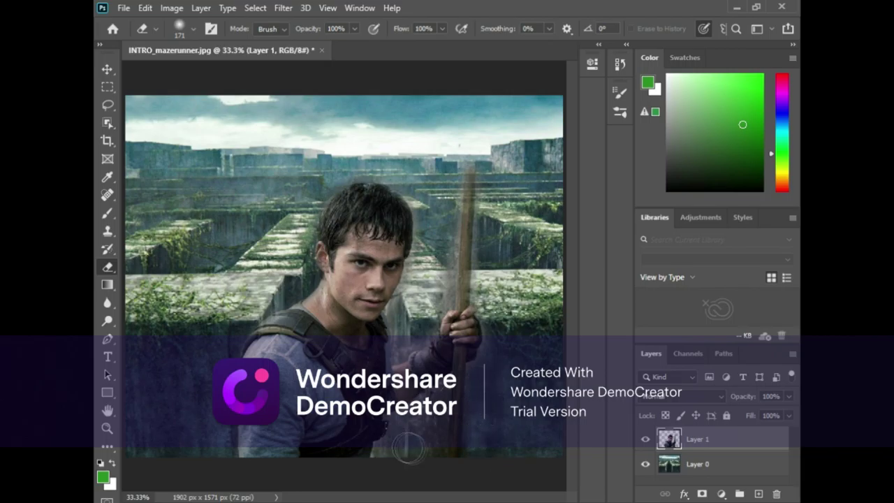
Step: Shrink the eraser to 108 px for finer cleanup, then return to the Move tool
right_click(137, 91)
type("108")
key("Return")
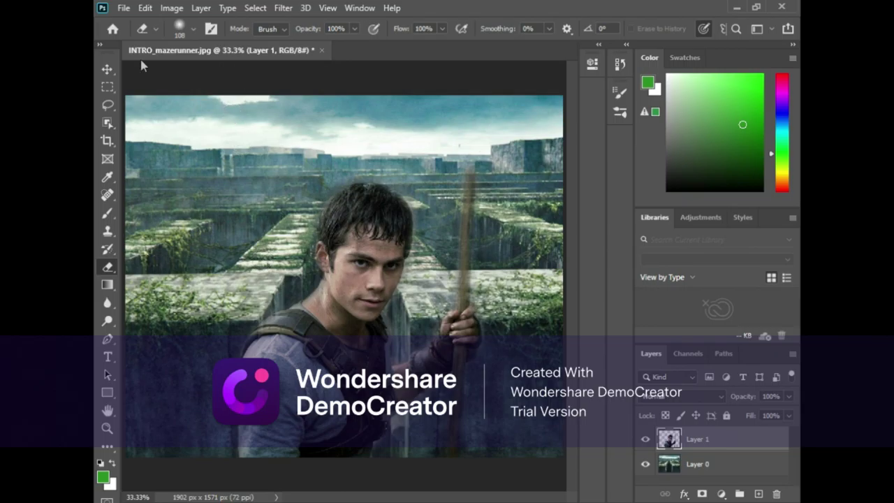
left_click(107, 68)
Step: Apply Poster Edges to the character layer with Edge Intensity lowered to 1
left_click(283, 7)
left_click(307, 72)
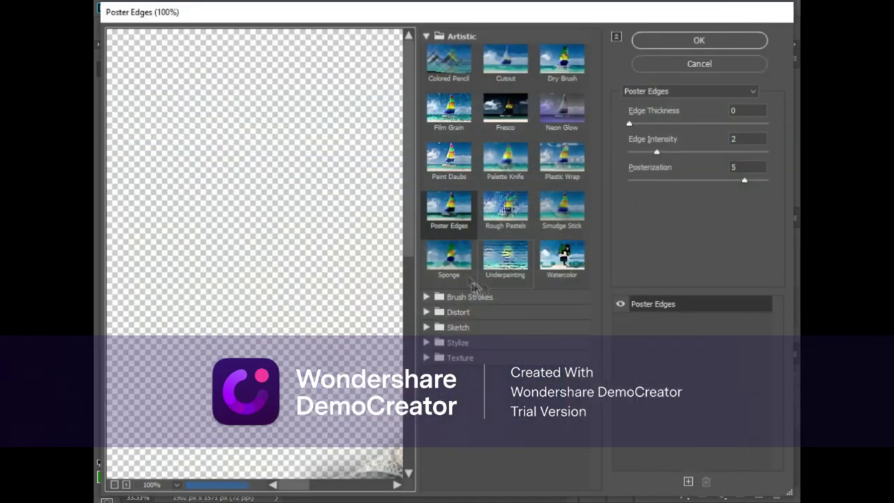
left_click(114, 484)
left_click(115, 484)
left_click(114, 484)
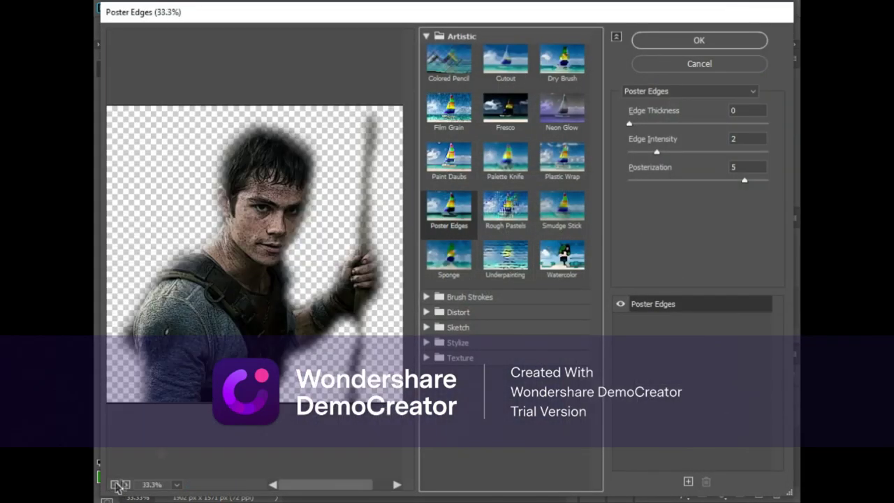
left_click_drag(657, 153, 638, 150)
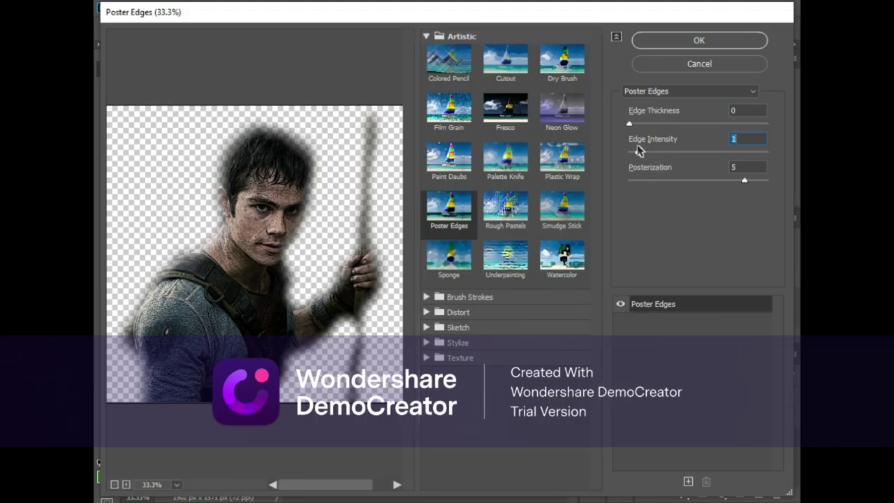
left_click(692, 43)
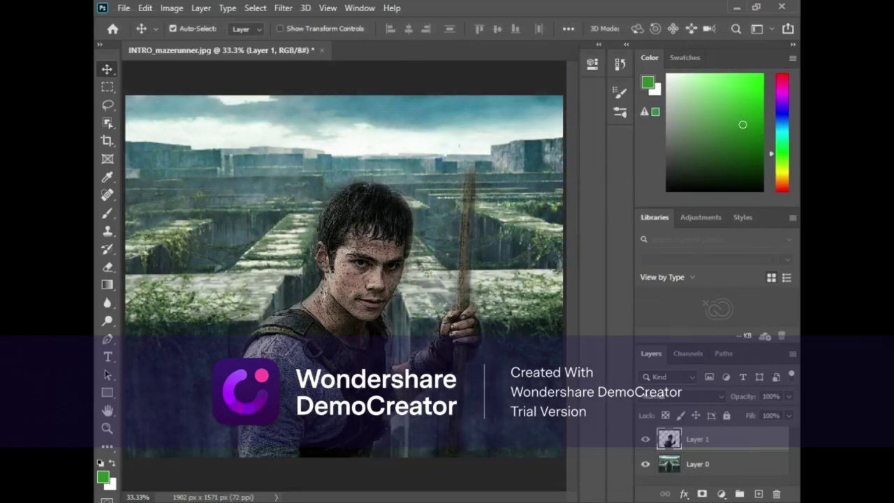
Step: Apply the Stylize Diffuse filter to the character layer
left_click(283, 7)
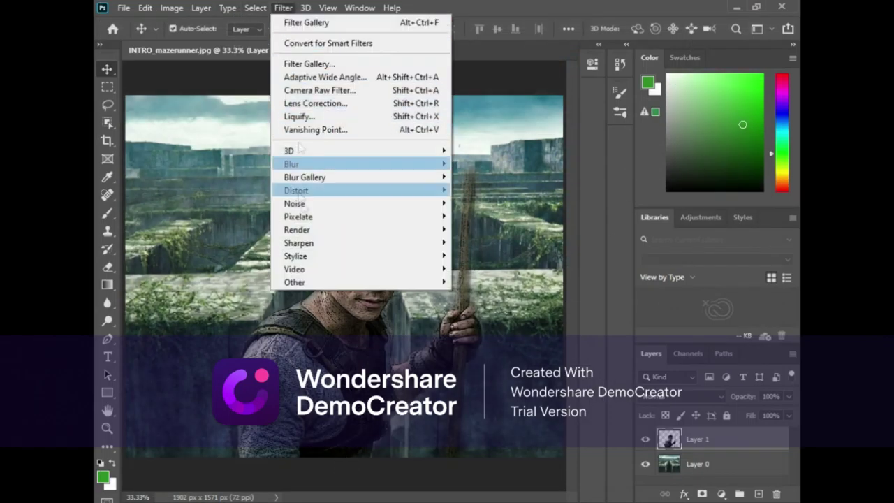
left_click(469, 256)
left_click(498, 84)
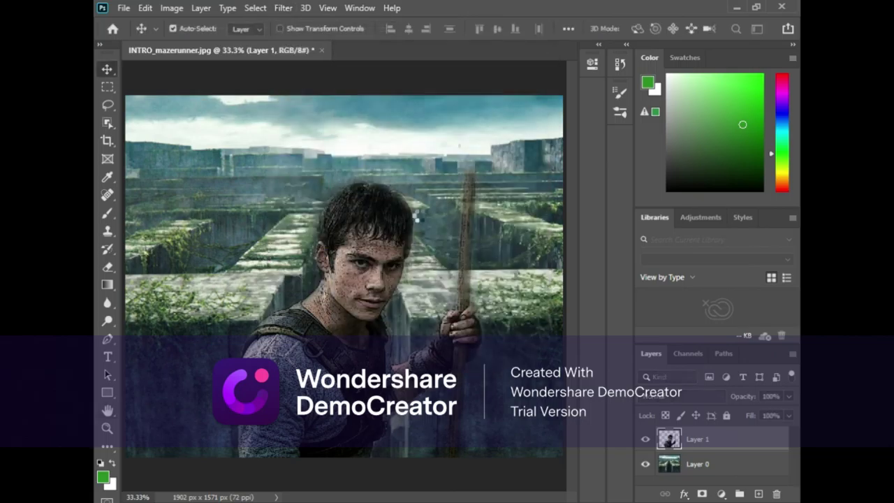
Step: Sharpen the character with Unsharp Mask: Amount 54%, Radius 2.5 px, Threshold 0
left_click(283, 8)
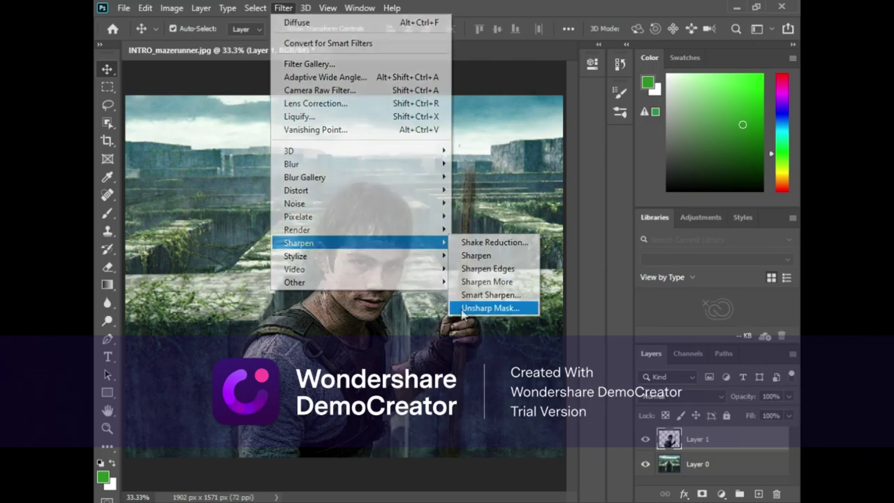
left_click(463, 309)
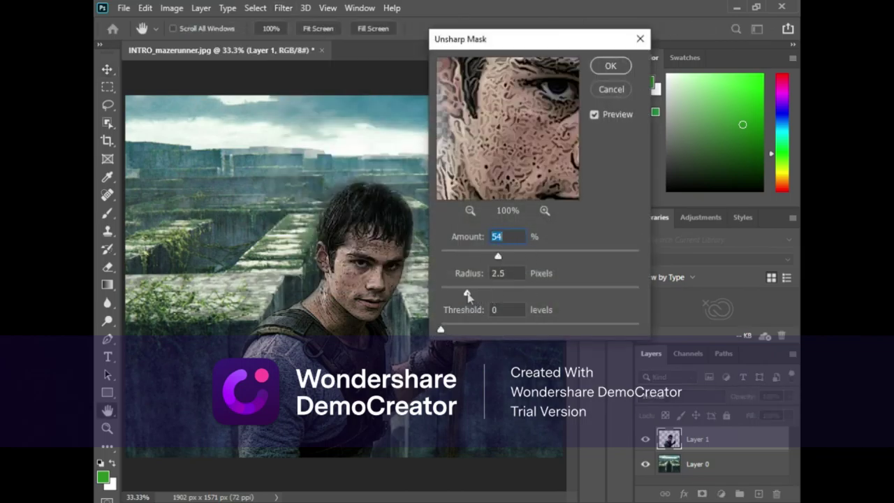
left_click(610, 65)
Step: Rotate the canvas 90° clockwise and apply Diffuse at that orientation
left_click(171, 8)
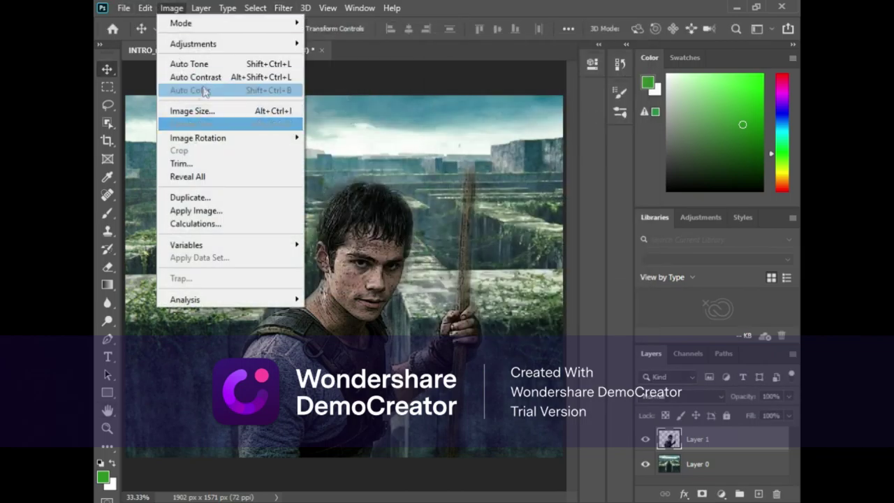
left_click(328, 148)
left_click(282, 7)
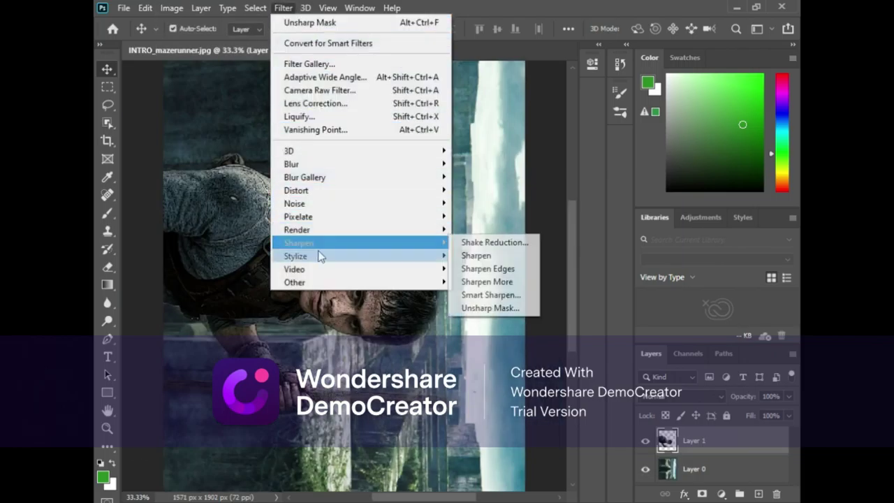
mouse_move(295, 256)
left_click(464, 252)
left_click(509, 83)
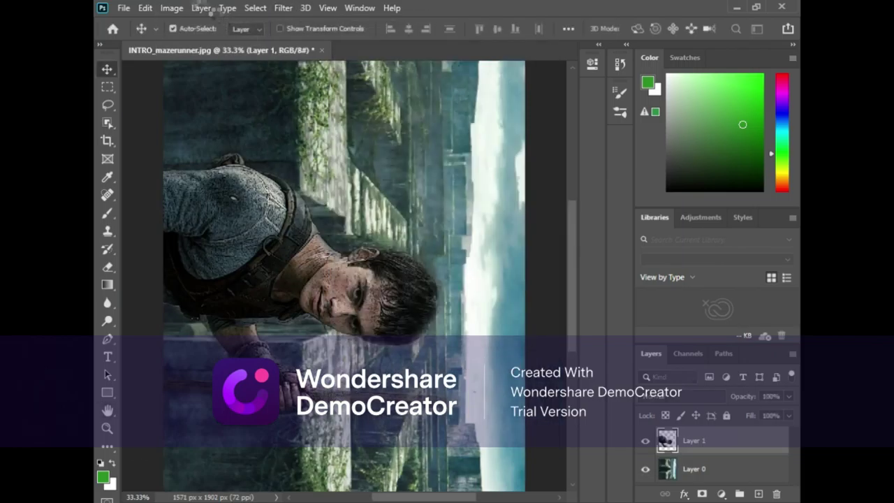
Step: Rotate the canvas 90° clockwise twice more, reapplying Diffuse after each turn
left_click(171, 7)
left_click(318, 151)
left_click(283, 8)
left_click(287, 19)
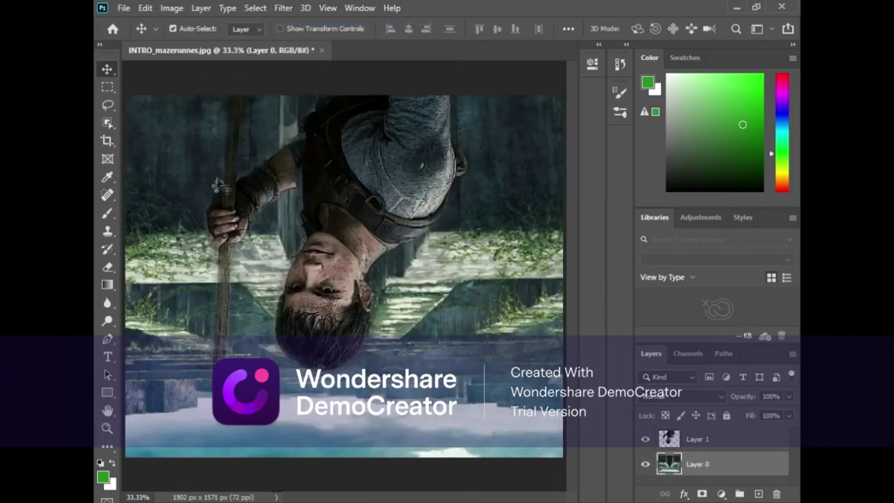
left_click(146, 8)
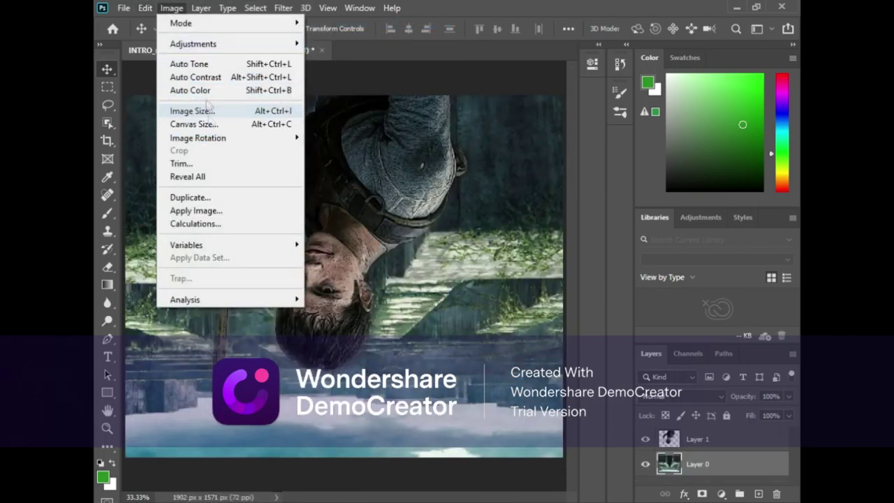
left_click(325, 148)
left_click(283, 8)
left_click(287, 20)
Step: Rotate the canvas two more quarter turns without applying further filters
left_click(145, 8)
left_click(171, 8)
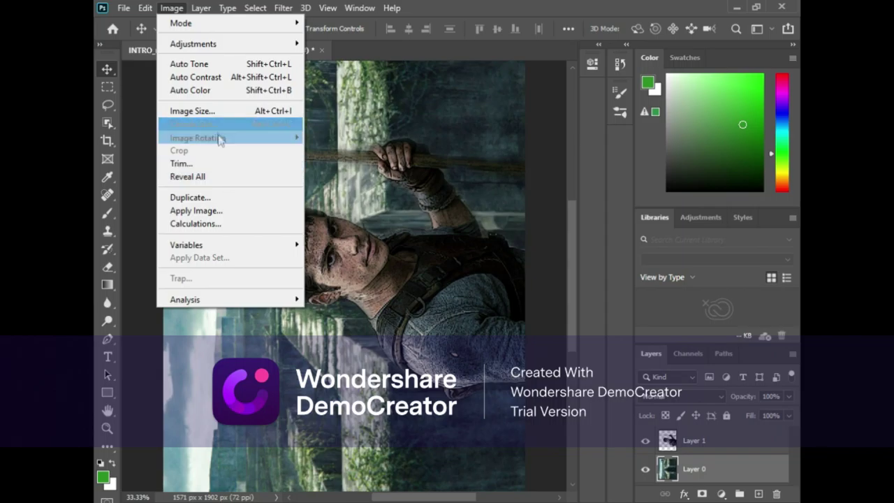
left_click(349, 151)
left_click(283, 7)
key("Escape")
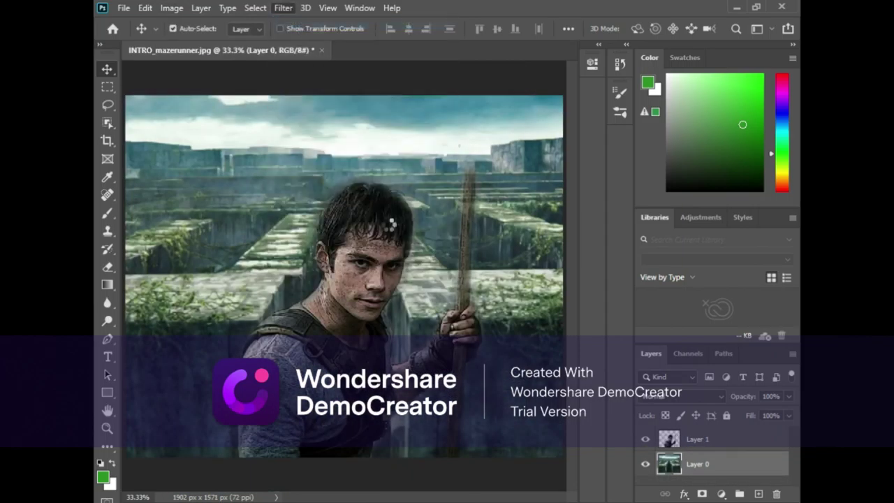
left_click(144, 8)
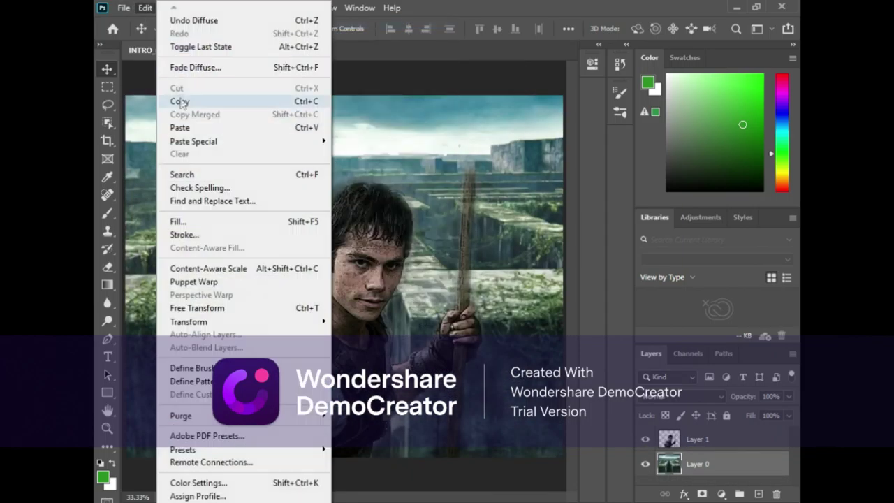
left_click(349, 151)
left_click(283, 8)
key("Escape")
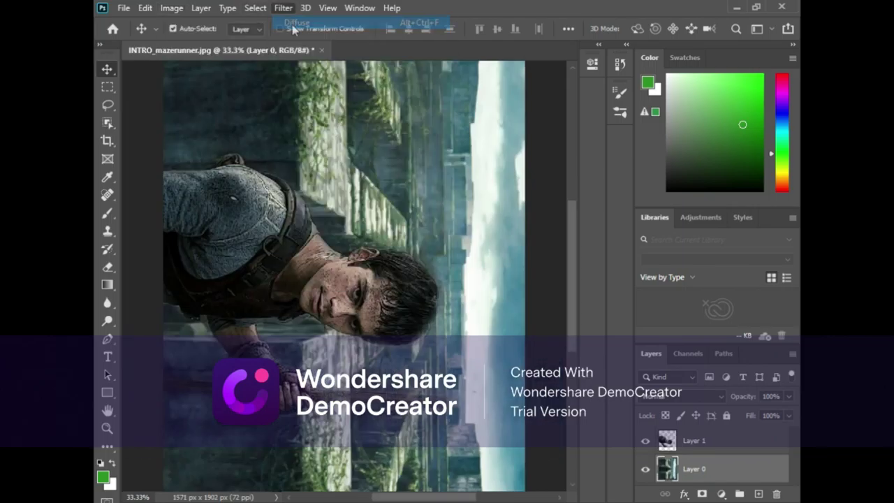
Step: Rotate the canvas back to upright 1902 × 1571 px landscape
left_click(171, 7)
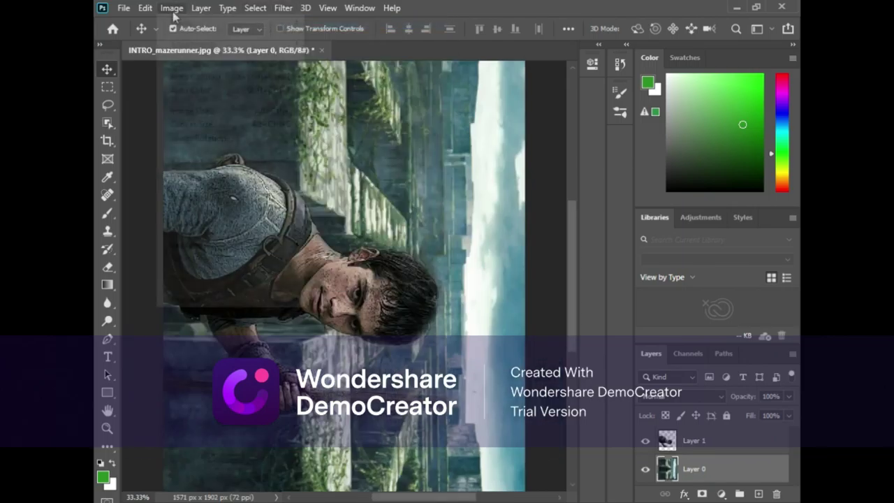
left_click(349, 147)
left_click(279, 8)
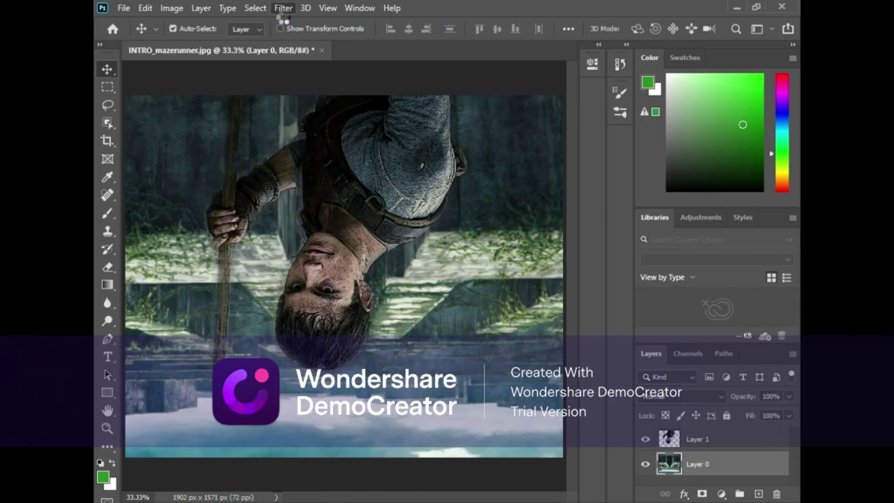
left_click(171, 8)
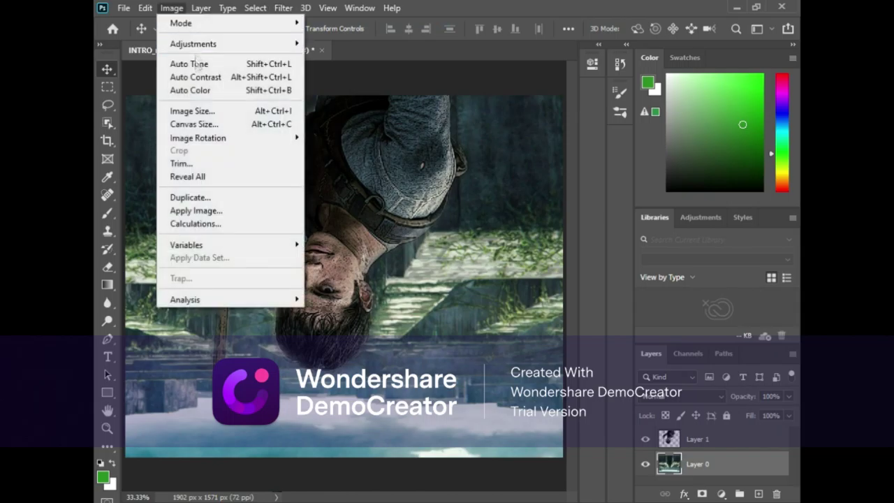
left_click(349, 150)
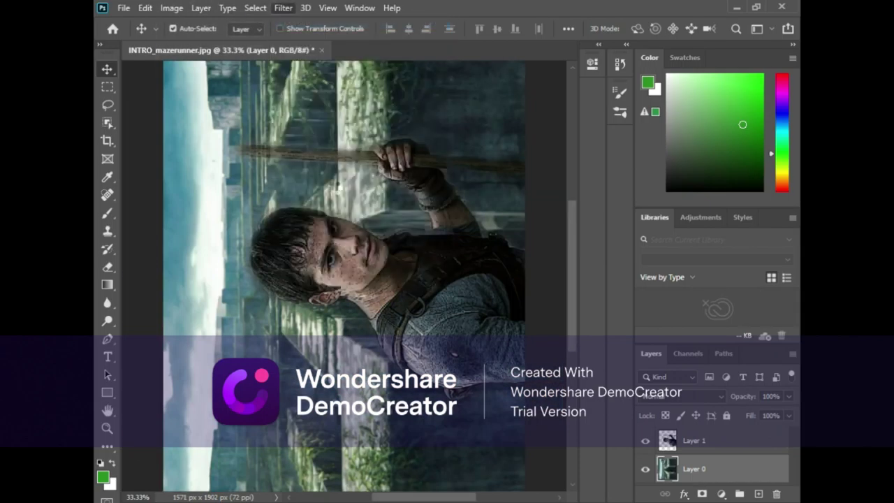
left_click(171, 8)
left_click(350, 163)
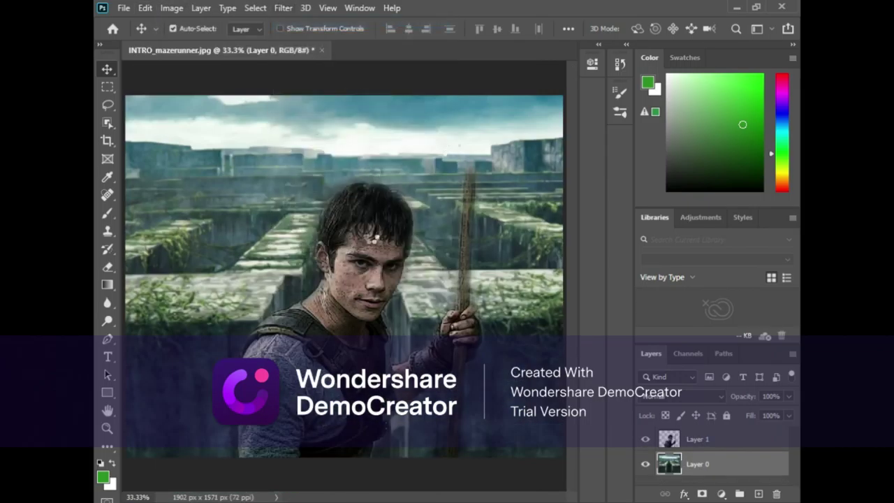
Step: Apply Poster Edges to Layer 0 with Edge Thickness 2 and Edge Intensity 2
left_click(707, 444)
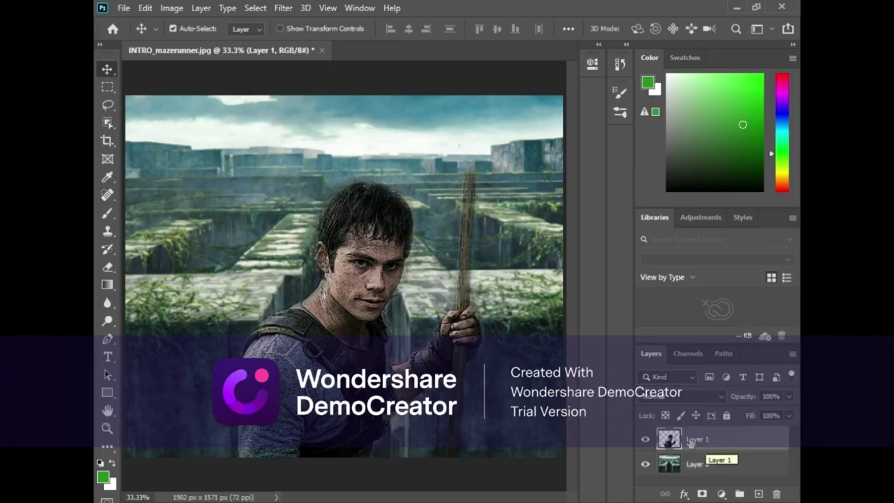
left_click(709, 464)
left_click(279, 8)
left_click(300, 62)
scroll(286, 451, "down", 3)
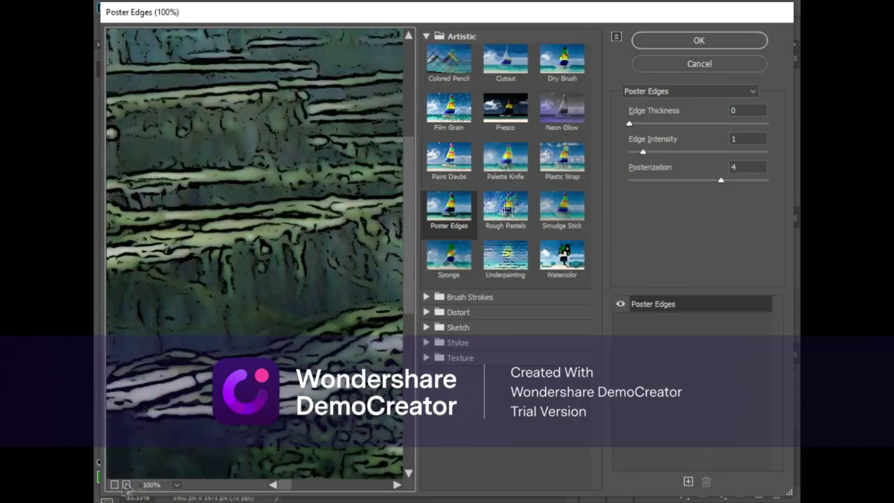
left_click(114, 484)
left_click(114, 484)
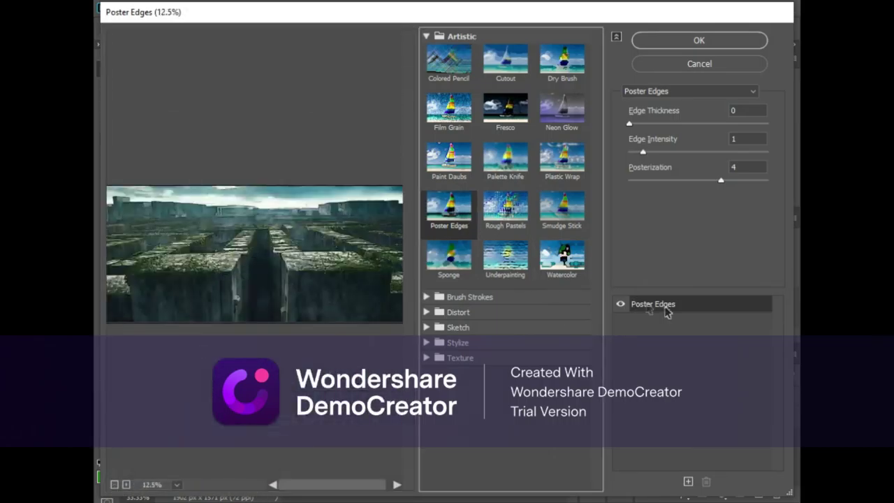
left_click_drag(643, 151, 652, 151)
left_click_drag(629, 123, 652, 123)
left_click(737, 42)
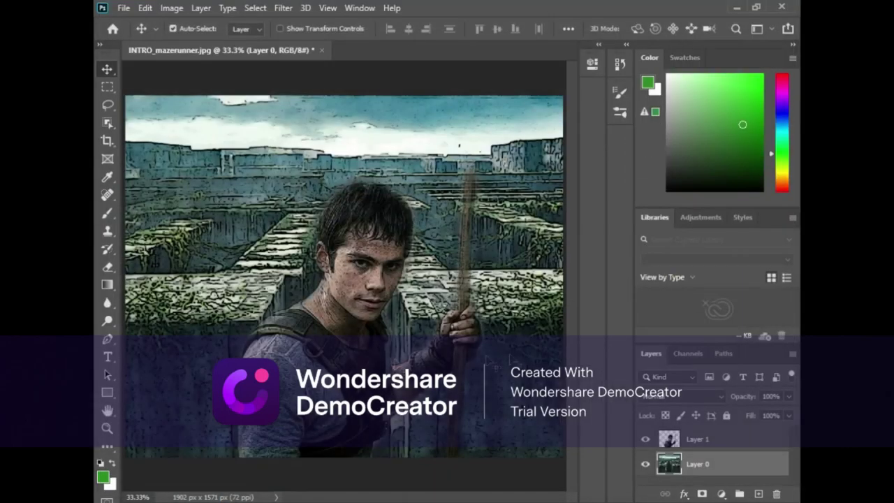
Step: Reapply Poster Edges, then retune to Edge Thickness 0, Intensity 1, Posterization 4
left_click(280, 8)
left_click(300, 21)
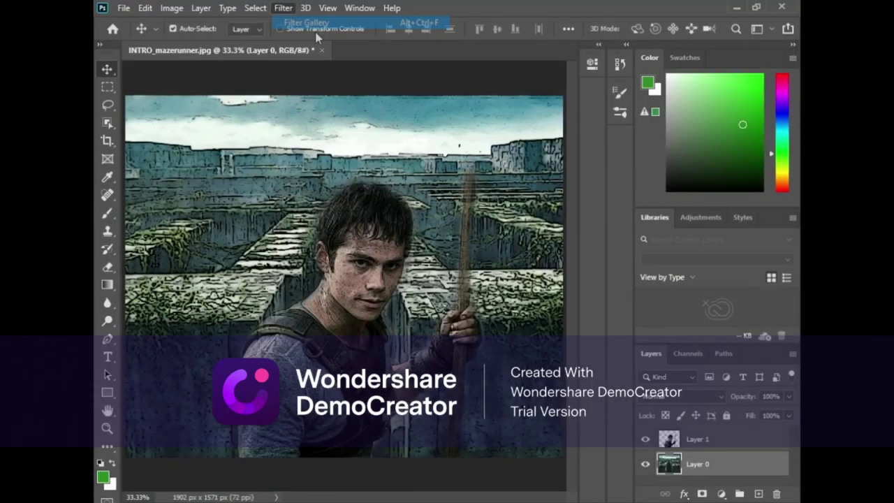
left_click(283, 8)
left_click(308, 62)
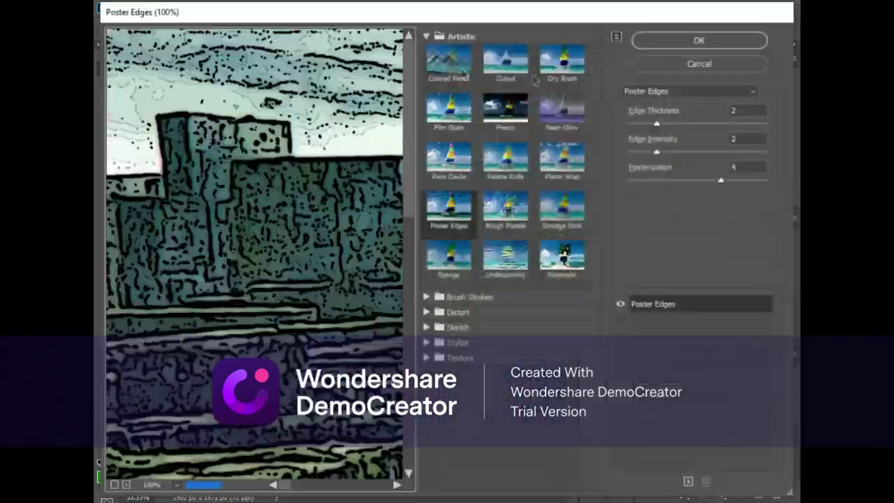
left_click_drag(658, 124, 637, 124)
left_click(114, 484)
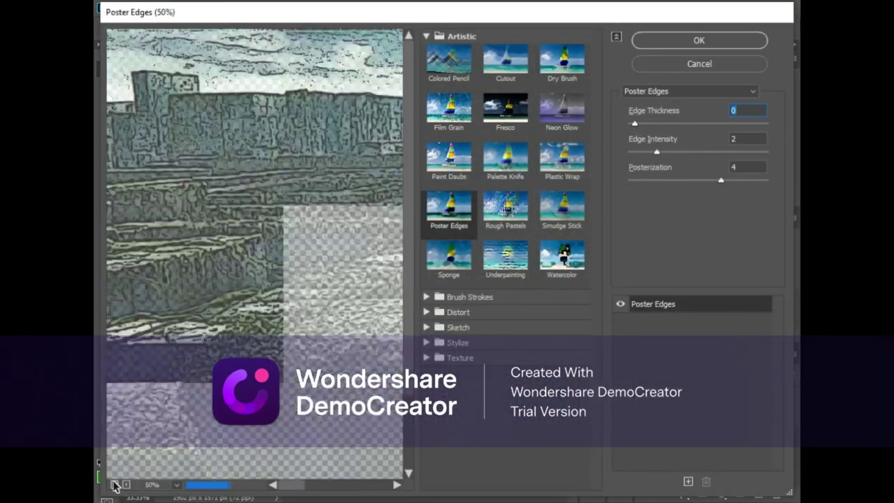
left_click(114, 484)
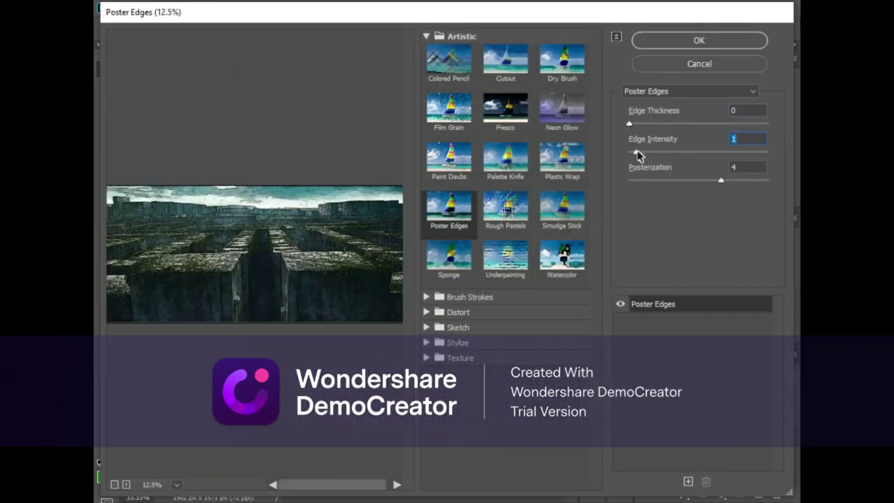
left_click(669, 42)
Step: Give the maze layer Unsharp Mask (Amount 45, Radius 2.5 px) and an Anisotropic Diffuse
left_click(283, 8)
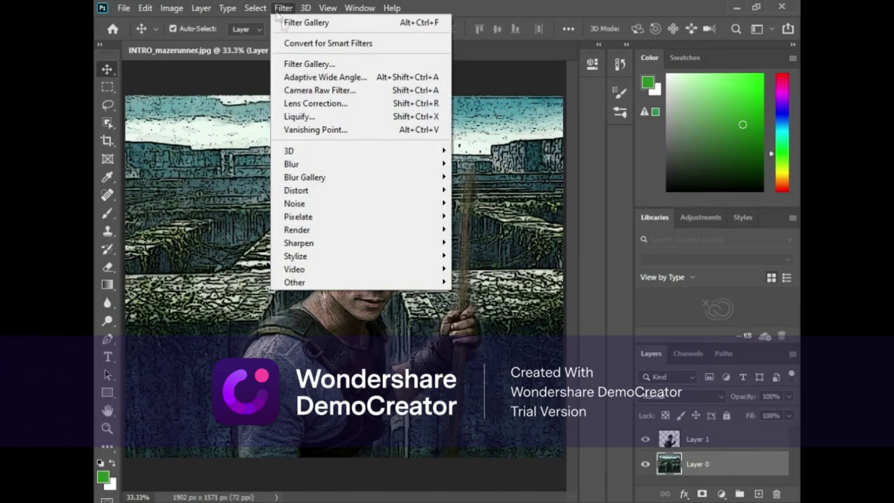
mouse_move(299, 243)
left_click(482, 309)
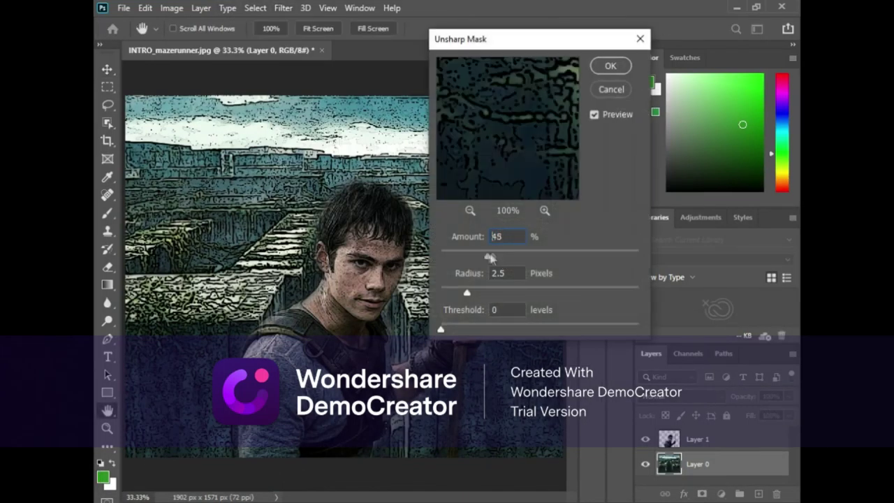
key("Return")
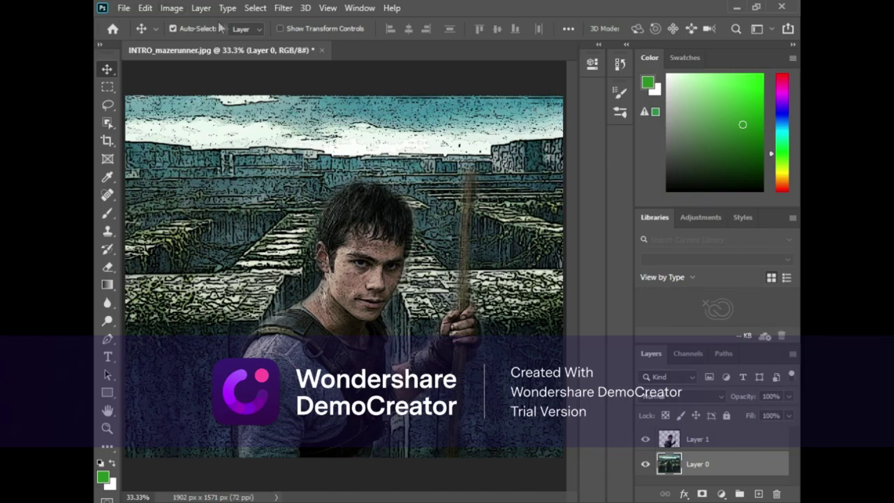
left_click(281, 9)
left_click(463, 249)
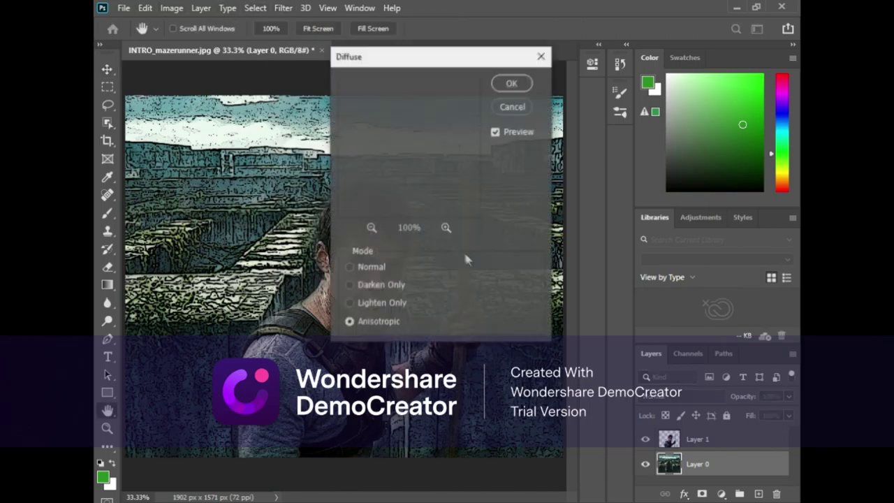
left_click(512, 83)
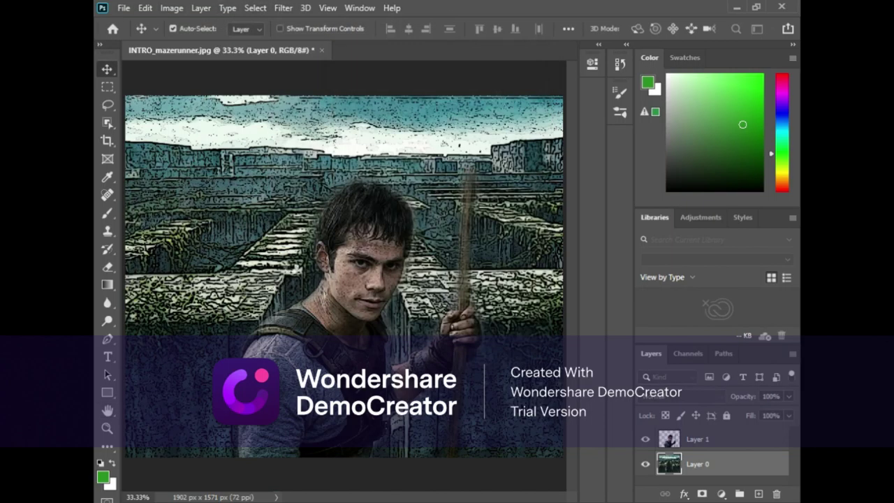
Step: Select Layer 1 and reapply Diffuse to the character
left_click(723, 448)
left_click(283, 7)
left_click(300, 22)
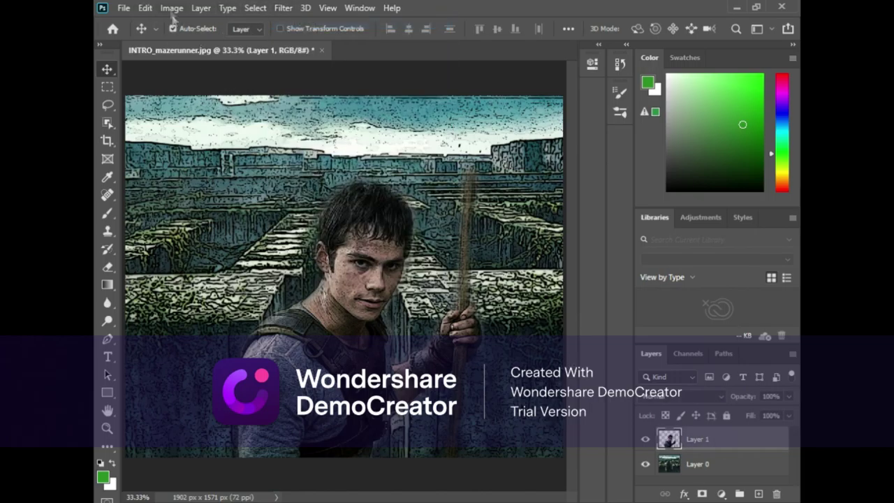
Step: Rotate a quarter turn clockwise, reapply Diffuse, and rotate another quarter turn
left_click(172, 7)
left_click(328, 146)
left_click(283, 7)
left_click(294, 23)
left_click(171, 8)
mouse_move(198, 137)
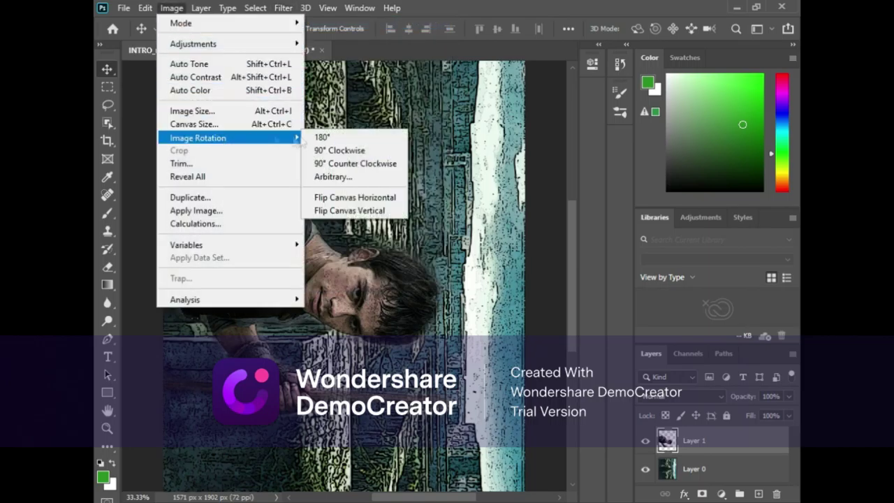
left_click(342, 150)
Step: Rotate two more quarter turns back to upright landscape, reapplying Diffuse after each
left_click(145, 8)
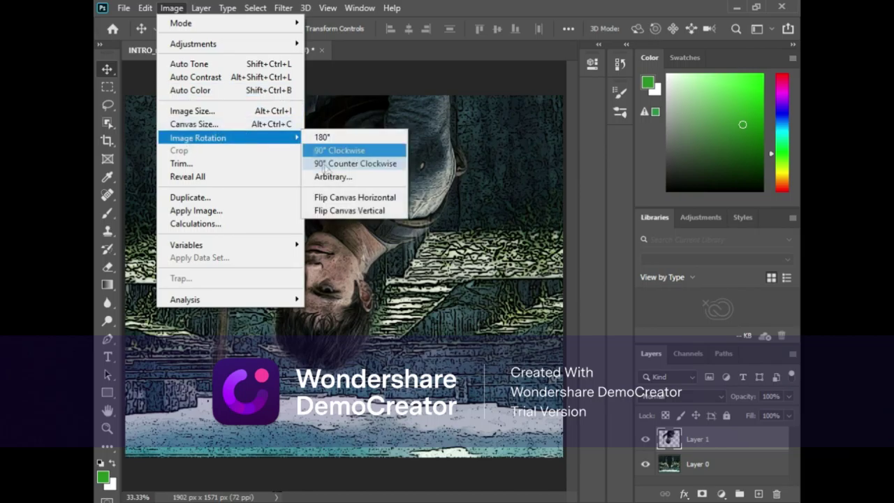
left_click(340, 149)
left_click(283, 7)
left_click(272, 21)
left_click(171, 8)
left_click(328, 150)
left_click(283, 8)
left_click(300, 21)
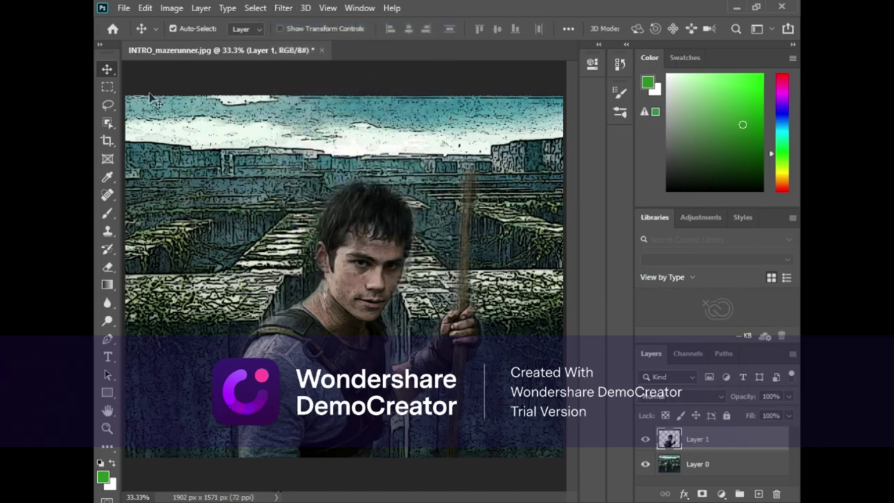
Step: Apply Poster Edges to Layer 1 with Edge Intensity 0 and Posterization 5
left_click(283, 8)
left_click(323, 63)
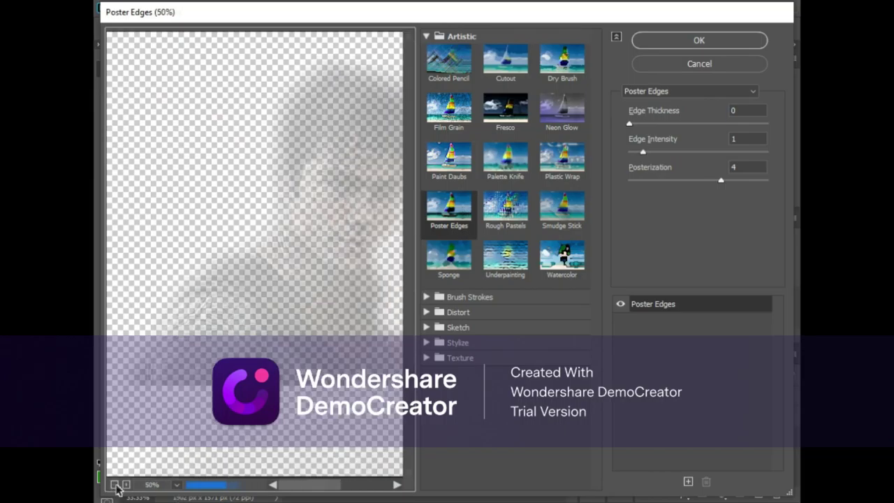
left_click(115, 485)
left_click_drag(643, 151, 629, 151)
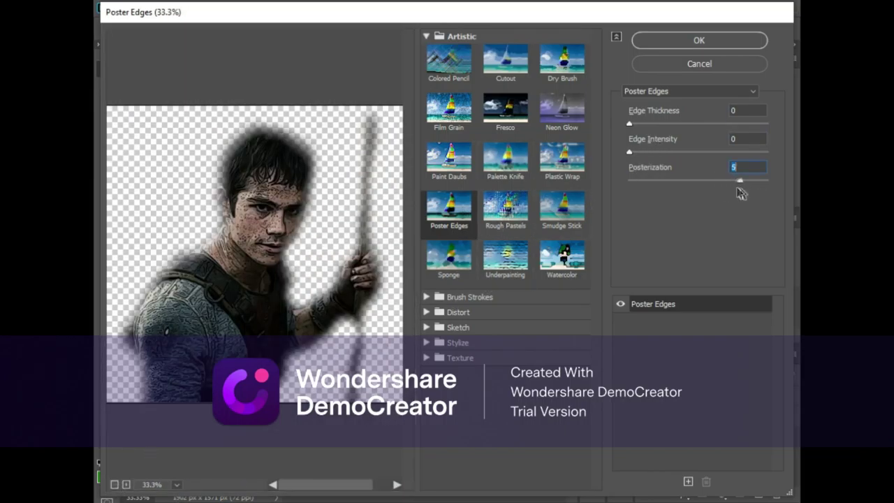
key("Return")
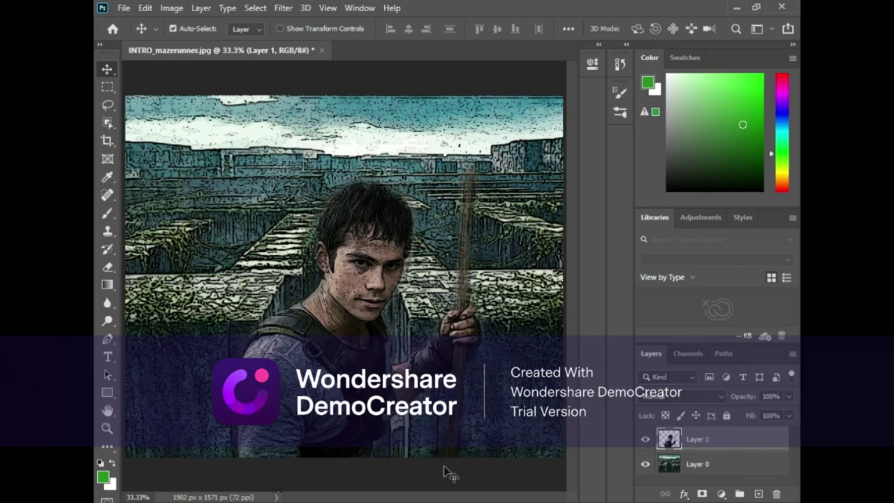
Step: Add a Brightness/Contrast layer above Layer 1, lowering brightness and raising contrast to 23
left_click(721, 494)
left_click(699, 291)
mouse_move(475, 143)
left_mouse_down()
mouse_move(398, 143)
mouse_move(451, 165)
mouse_move(495, 171)
left_mouse_up()
mouse_move(440, 143)
left_mouse_down()
mouse_move(492, 143)
mouse_move(442, 143)
left_mouse_up()
left_click(552, 61)
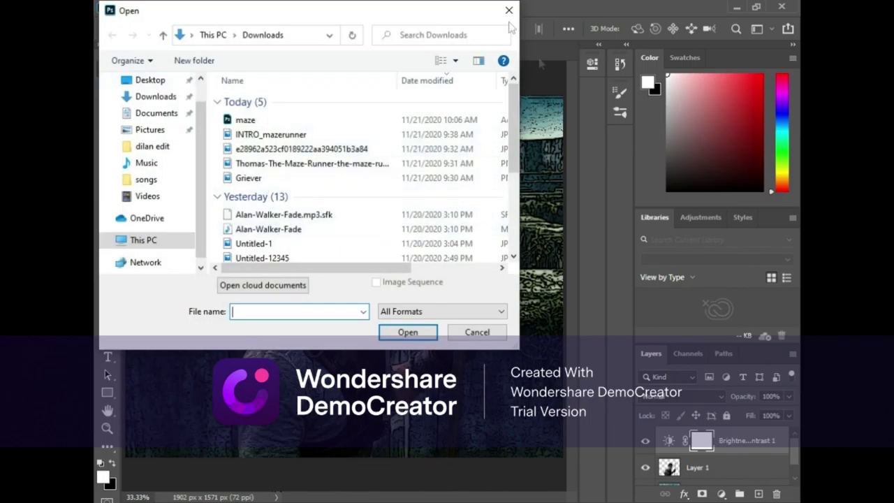
Step: Save the poster as maze runner.psd in Downloads, then bring up the Open dialog
left_click(122, 8)
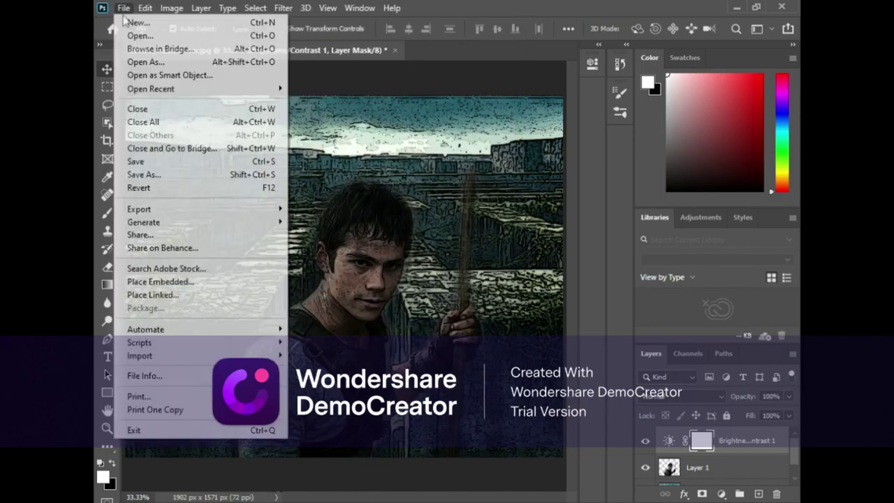
left_click(143, 174)
left_click(524, 373)
key("BackSpace")
type("maze ru")
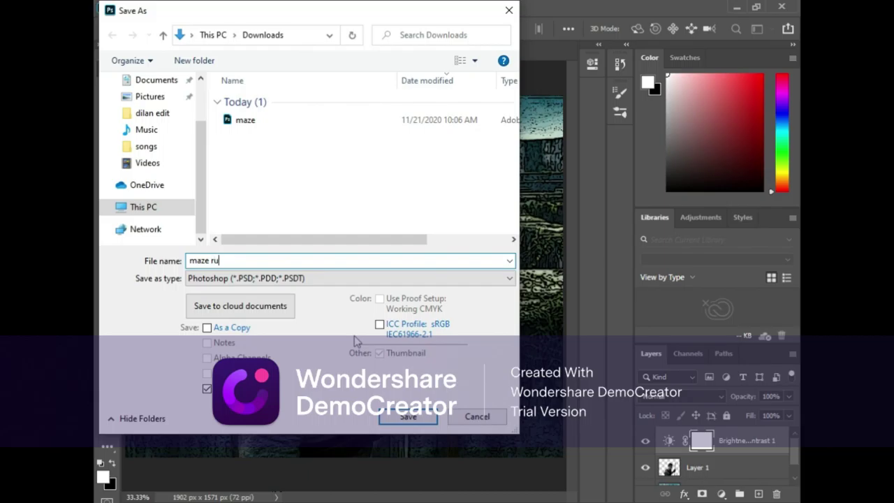
key("Return")
key("Return")
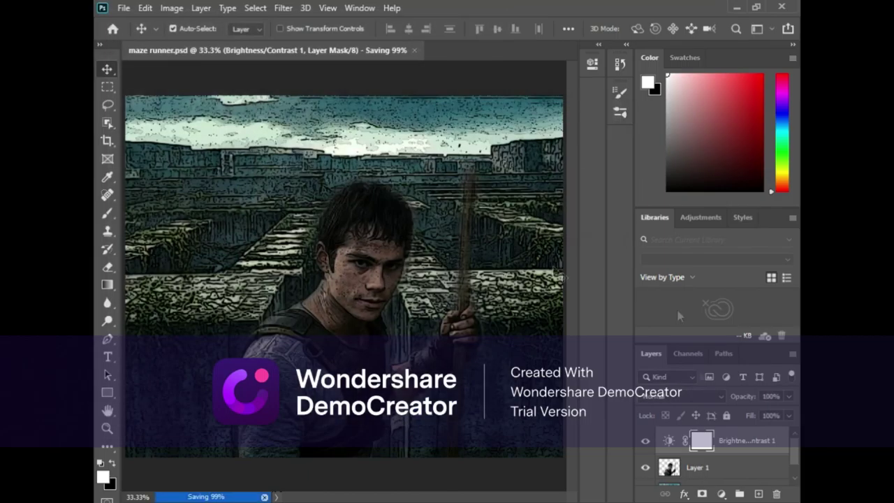
left_click(125, 8)
left_click(139, 35)
Step: Open the Maze Runner character photo, cut out its logo, and close the photo unsaved
left_click(293, 177)
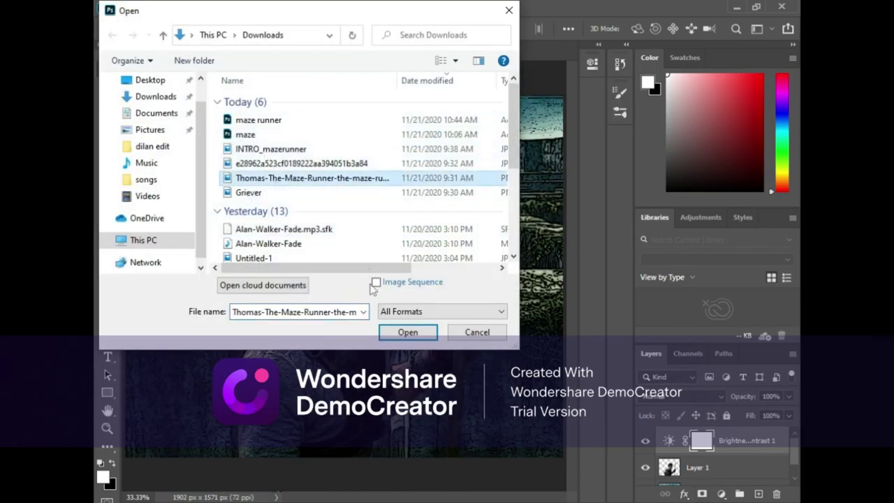
left_click(406, 331)
left_click(107, 141)
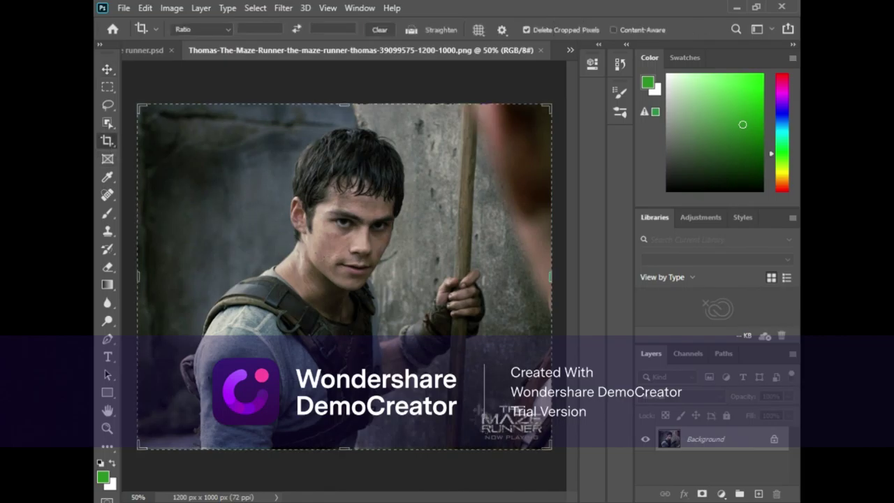
left_click(107, 87)
left_click_drag(472, 389, 550, 449)
left_click(145, 8)
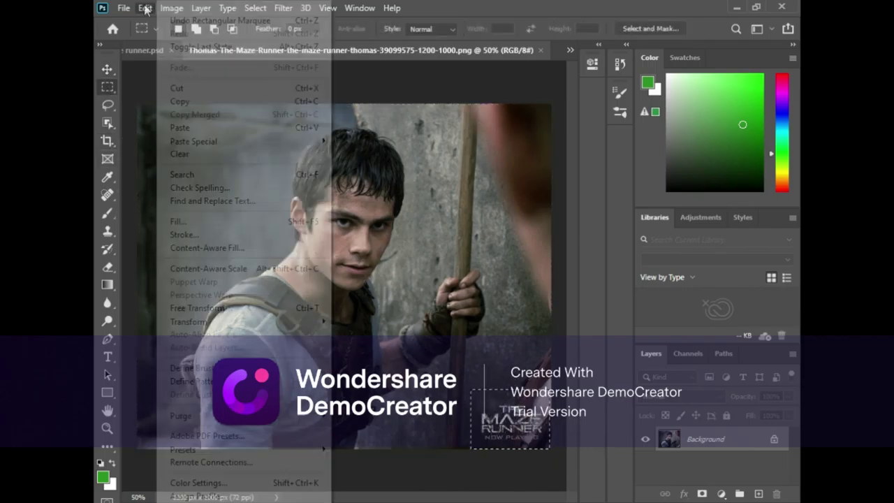
left_click(781, 7)
left_click(435, 207)
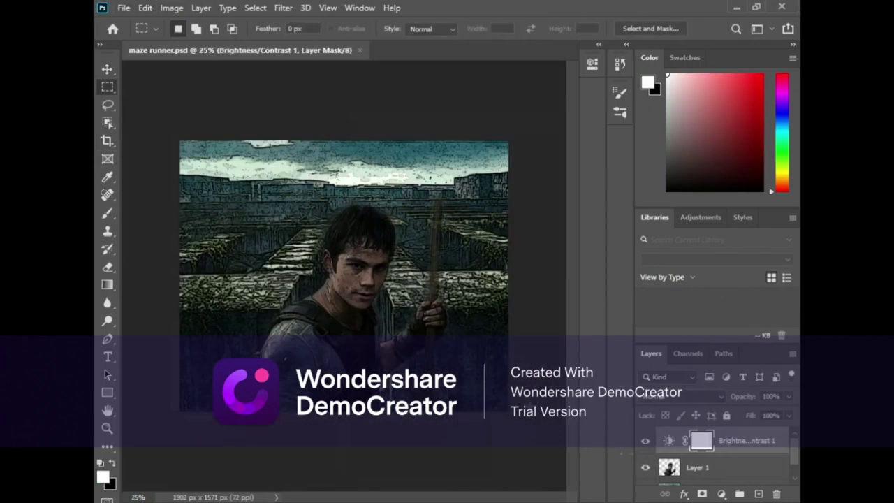
Step: Zoom into the maze poster and paste the cut logo in as Layer 2
key("z")
left_click(383, 260)
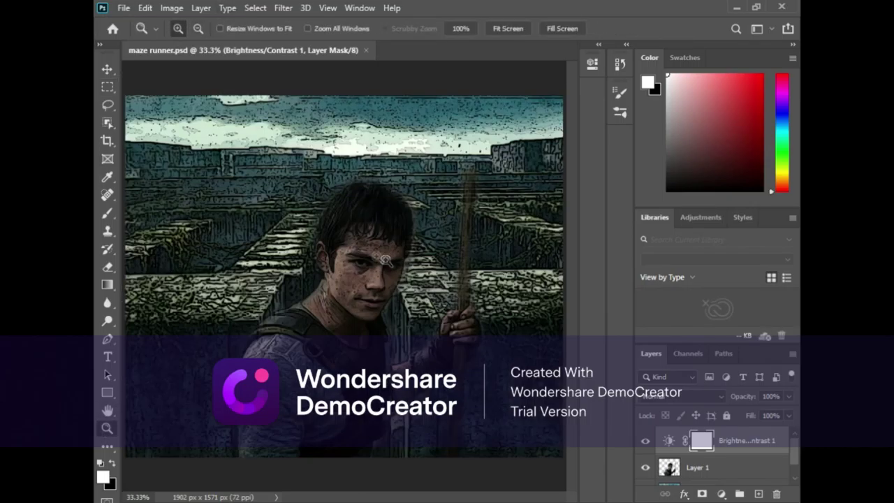
left_click(123, 8)
left_click(140, 36)
key("Escape")
key("ctrl+t")
left_click(420, 202)
left_click(179, 127)
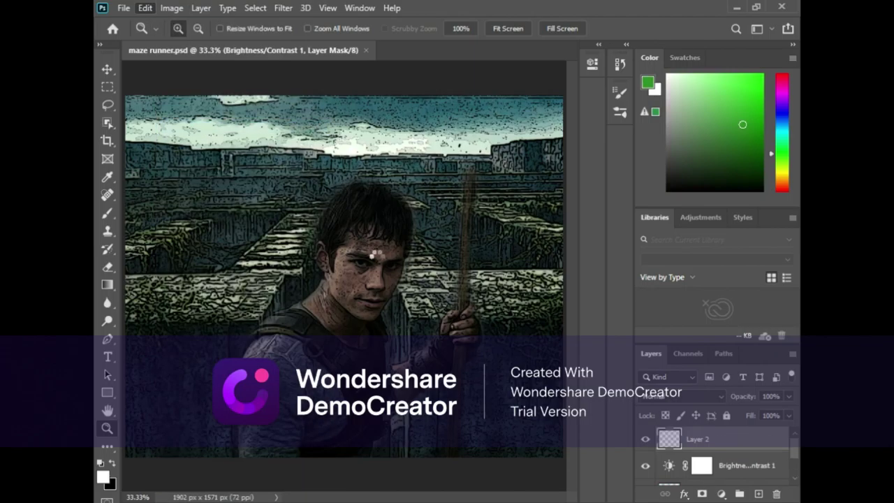
key("ctrl+t")
Step: Enlarge the logo into the upper left and erase its rectangular corners into a rounded patch
mouse_move(360, 310)
left_mouse_down()
mouse_move(224, 179)
mouse_move(232, 184)
left_mouse_up()
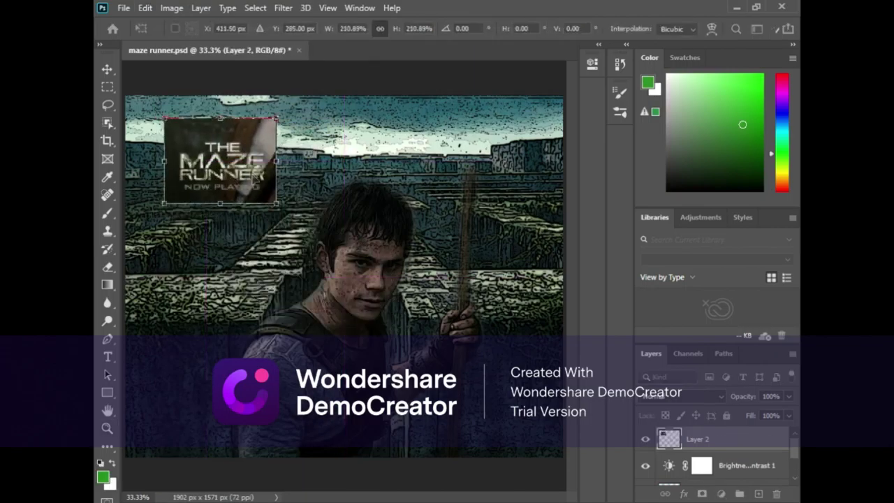
left_click(106, 69)
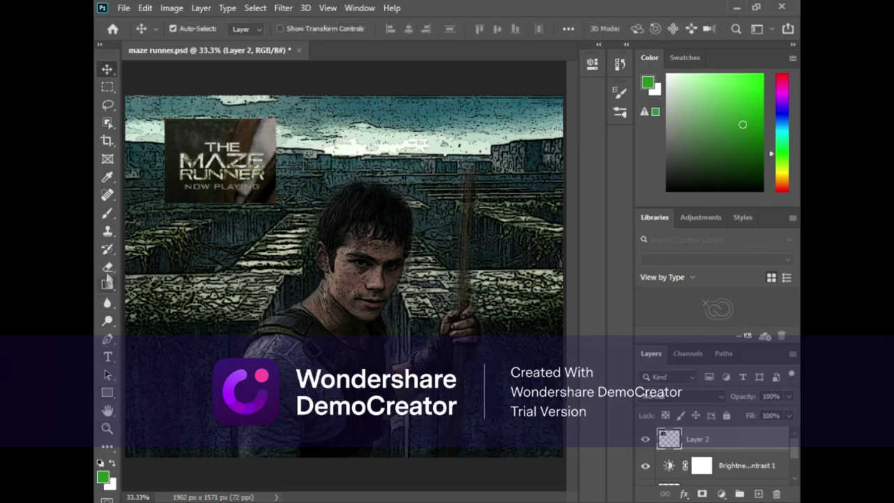
left_click(107, 273)
left_click_drag(168, 210, 199, 207)
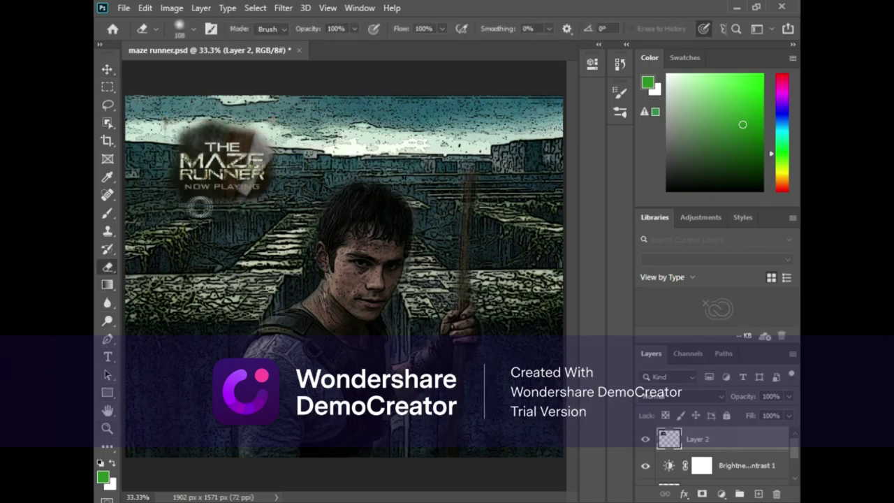
left_click(107, 428)
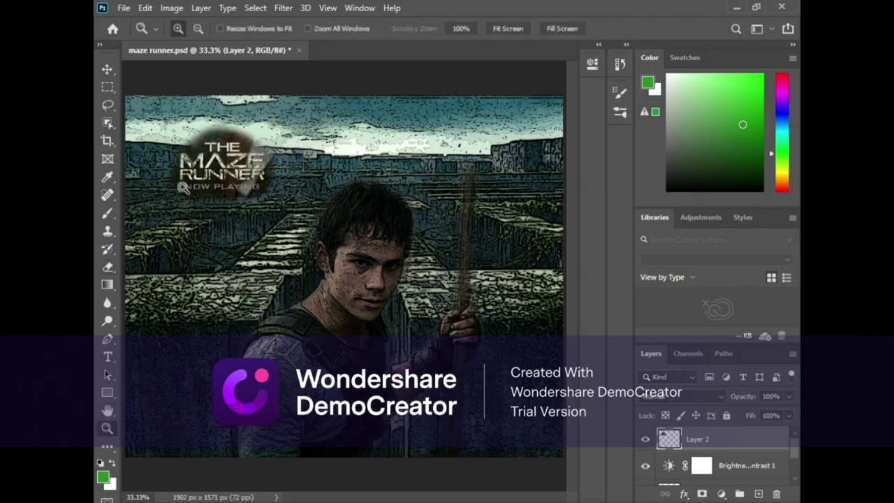
left_click(183, 187)
Step: Erase the brown haze in the sky above the logo, then shrink the eraser to 34 px
left_click(107, 267)
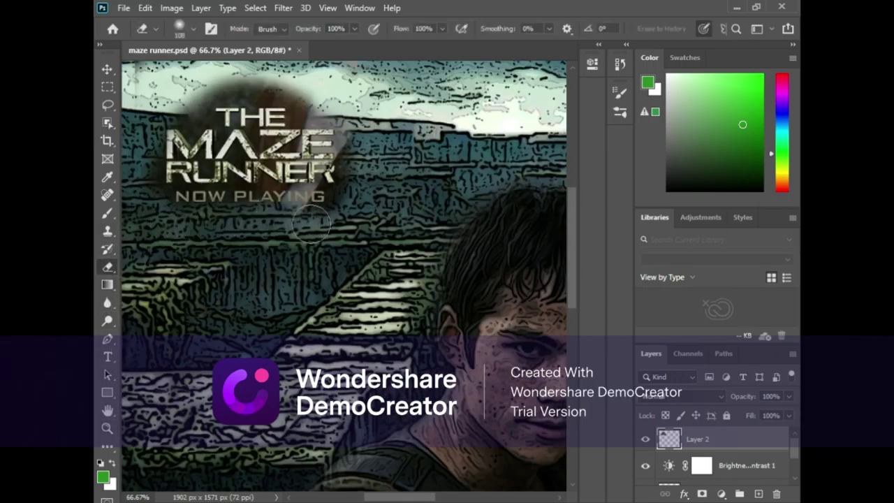
left_click_drag(219, 76, 313, 98)
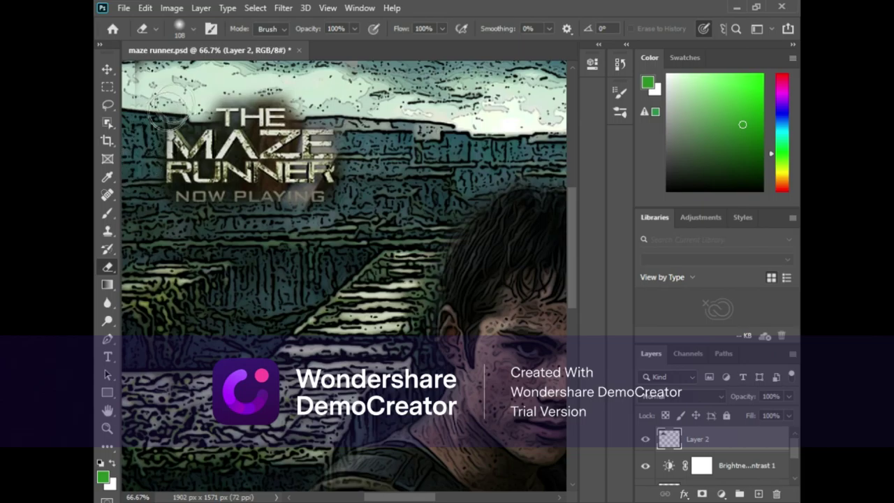
left_click_drag(222, 86, 298, 82)
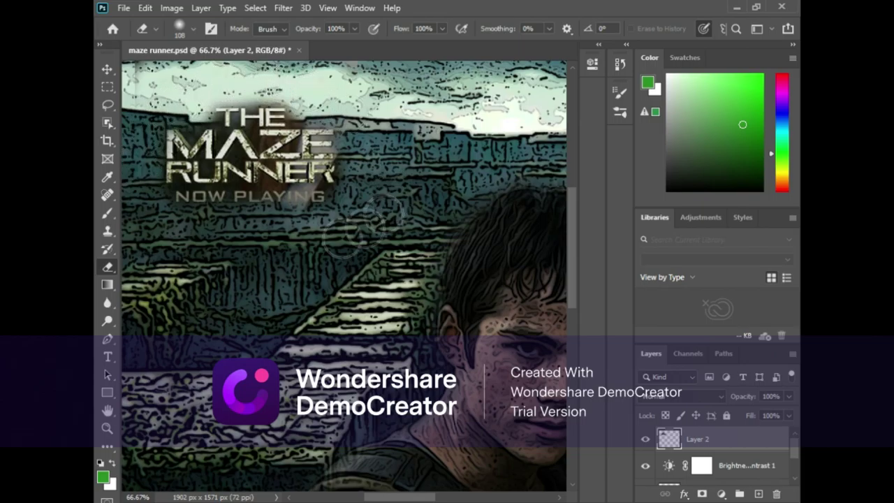
left_click(150, 28)
left_click(179, 29)
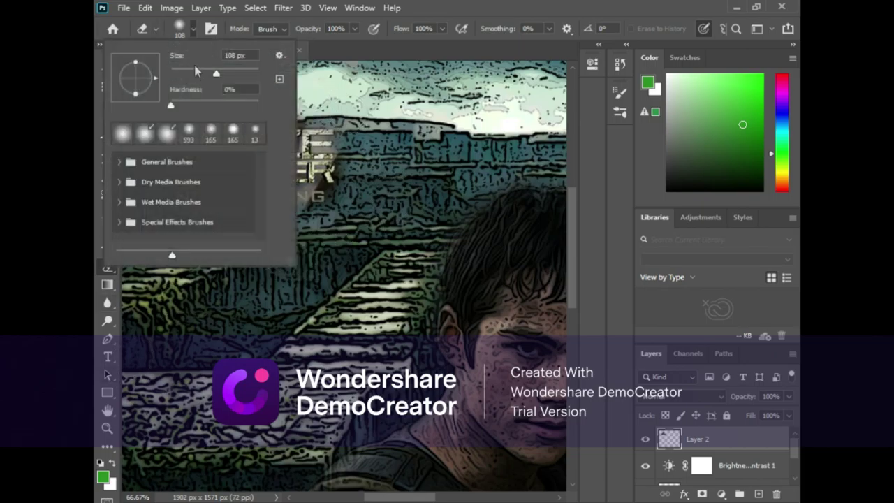
left_click_drag(198, 74, 187, 74)
key("Return")
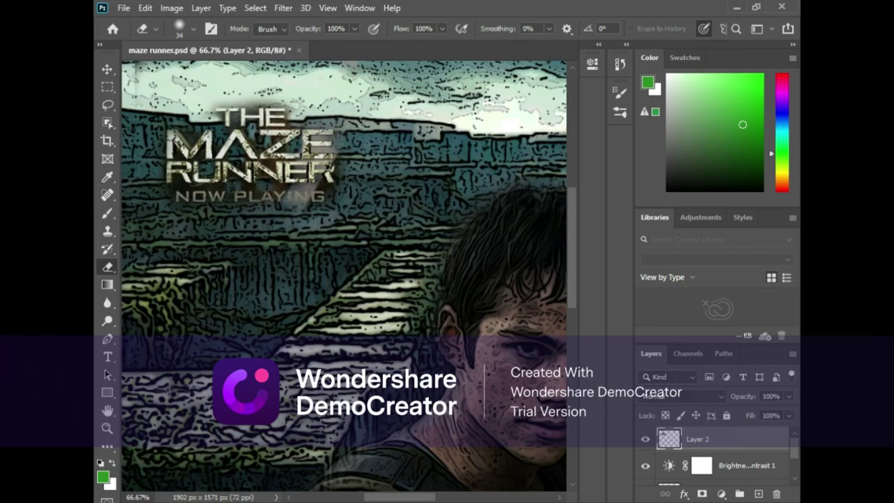
Step: Reduce the eraser to 21 px for finer cleanup and undo the last eraser stroke
left_click(155, 28)
left_click(184, 29)
left_click_drag(202, 56, 189, 56)
key("Return")
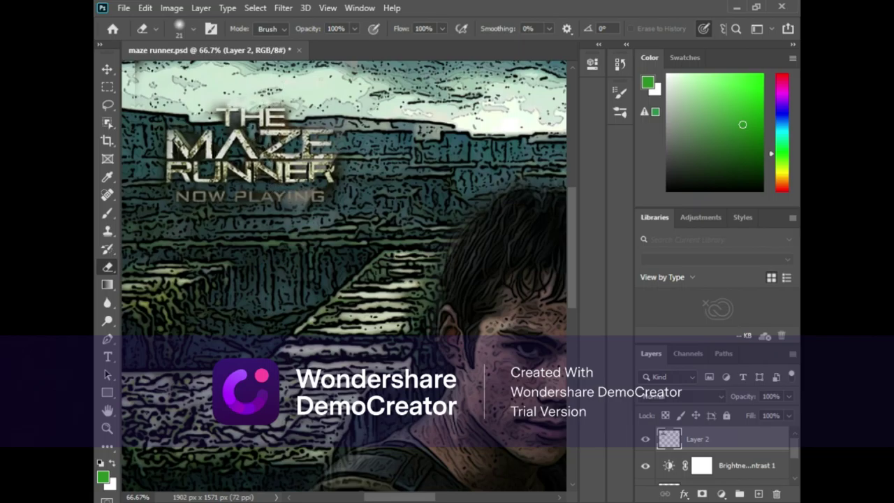
left_click(145, 8)
left_click(189, 20)
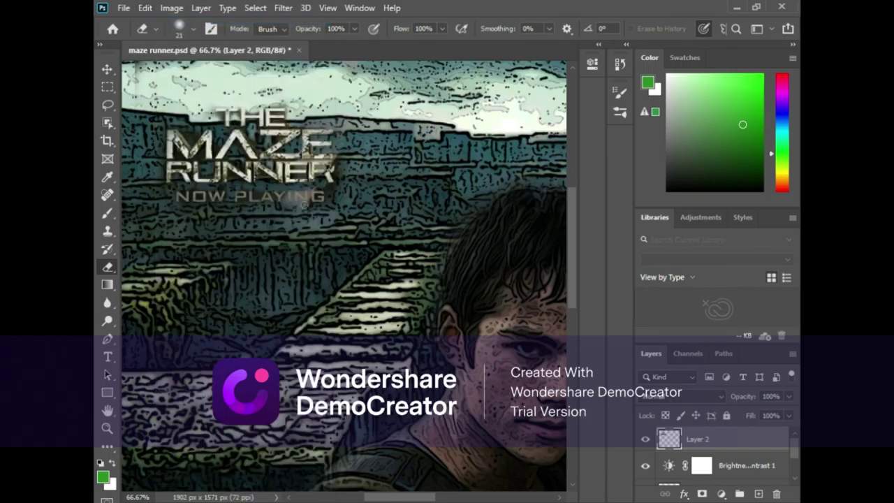
scroll(334, 194, "down", 2)
scroll(285, 126, "up", 3)
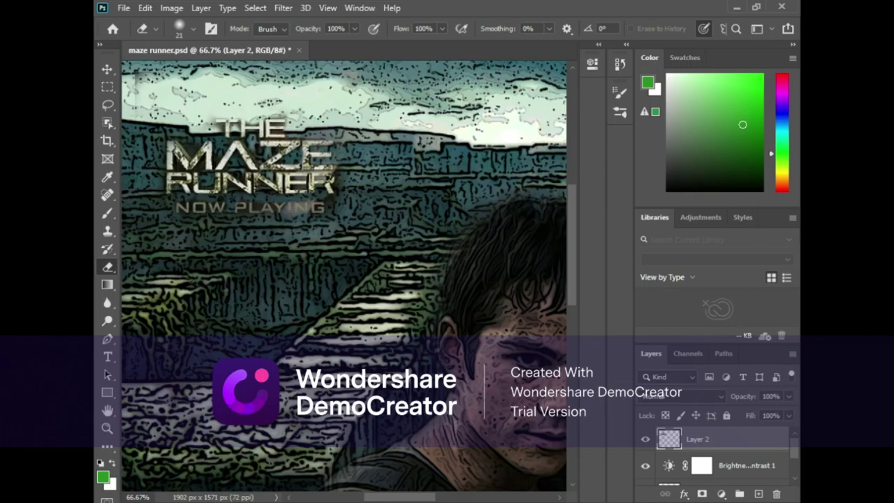
Step: Add a Brightness/Contrast adjustment at brightness -54 to darken the whole poster
left_click(107, 428)
left_click(198, 28)
left_click(235, 185)
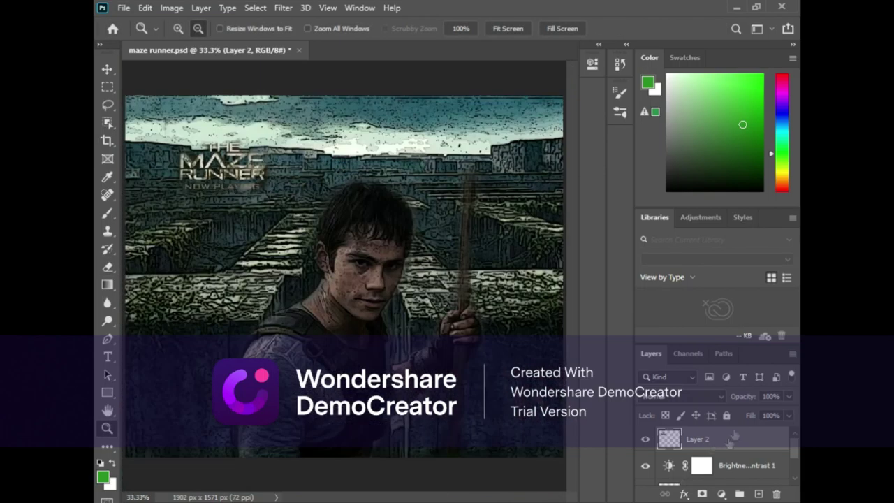
left_click(721, 494)
left_click(730, 299)
left_click_drag(474, 138, 446, 138)
left_click(554, 59)
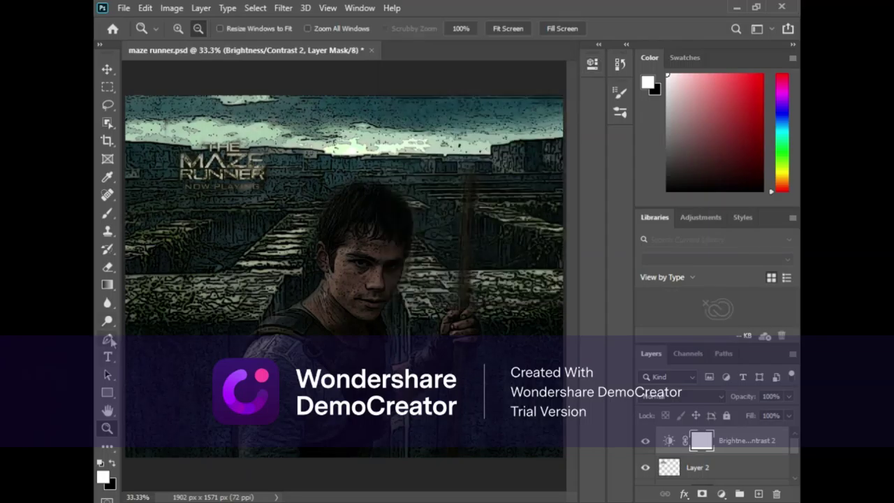
left_click(209, 148)
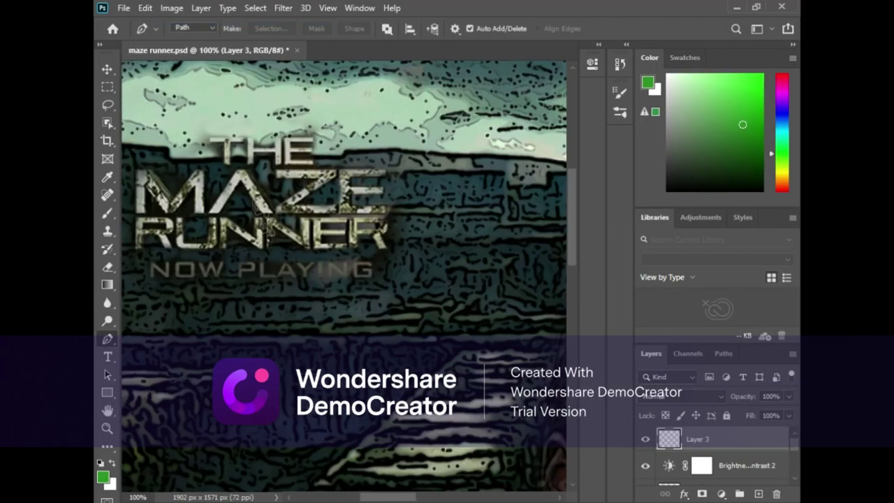
left_click(331, 209)
left_click(331, 208, "alt")
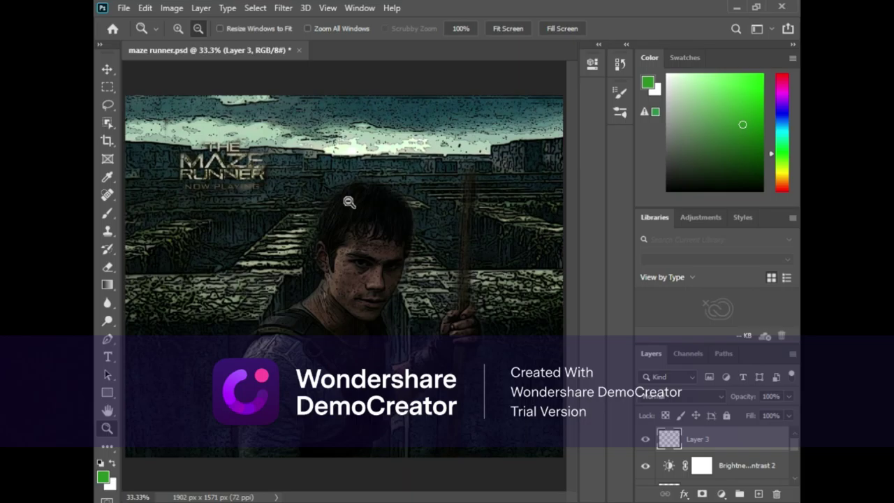
Step: Enlarge the Layer 2 logo and move it higher in the upper left
left_click(699, 489)
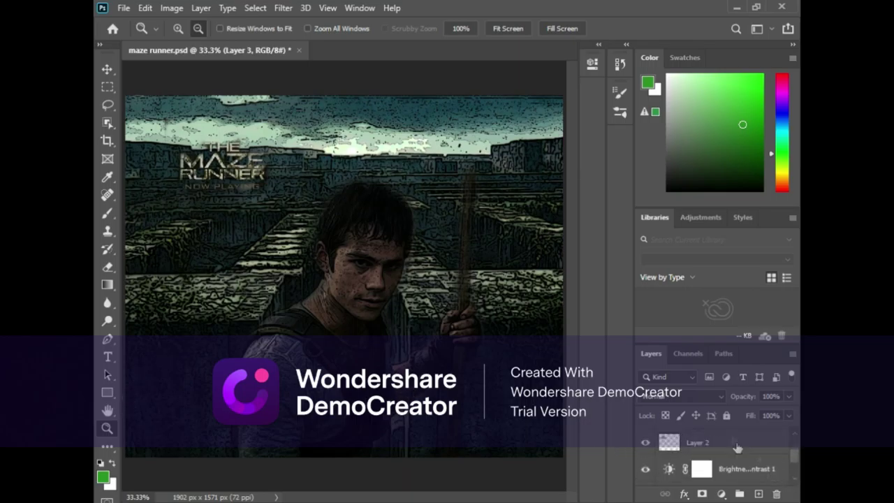
key("ctrl+t")
left_click_drag(213, 203, 218, 231)
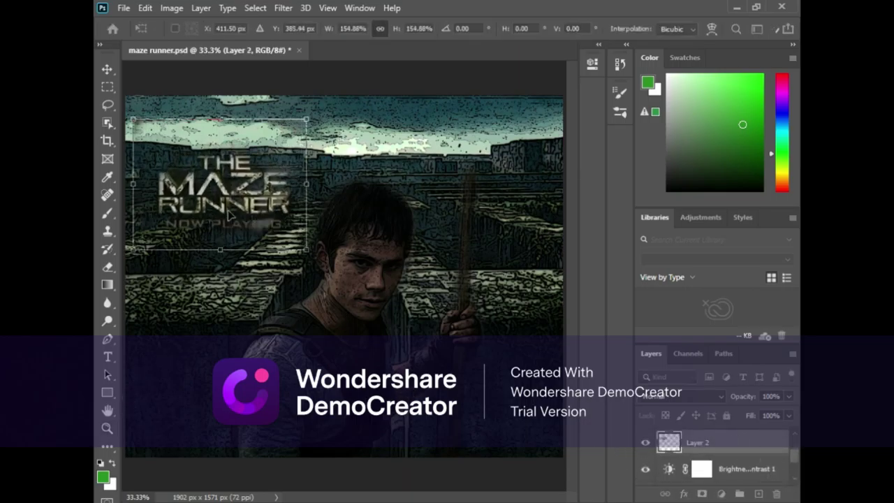
left_click_drag(306, 167, 305, 168)
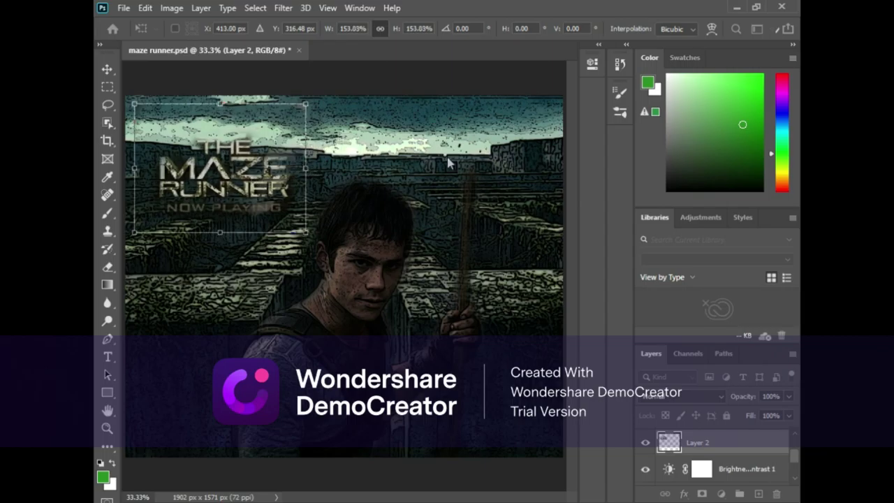
left_click(107, 69)
Step: Add a Brightness/Contrast adjustment with brightness 40 above the maze background
left_click(401, 158)
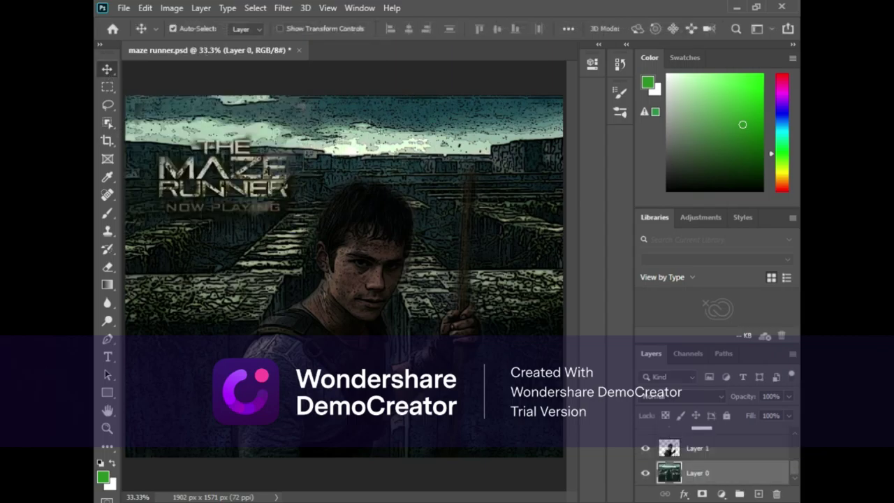
left_click(721, 494)
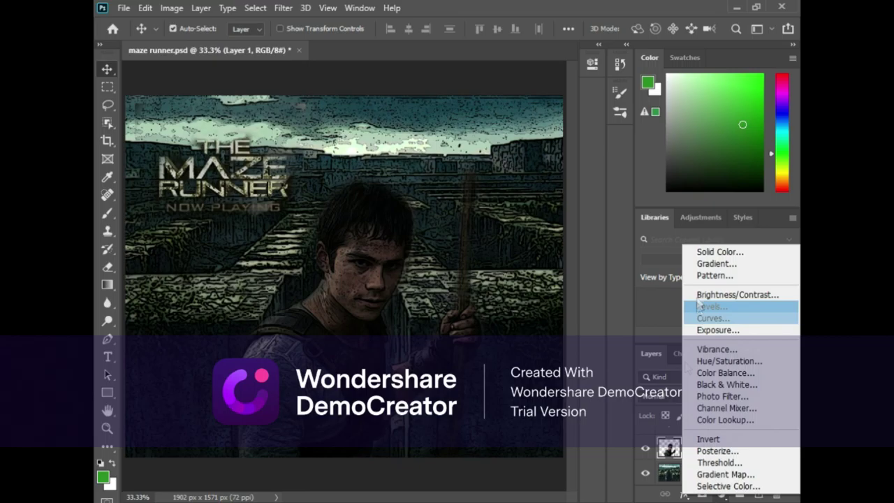
left_click(715, 293)
left_click_drag(476, 142, 497, 142)
left_click(554, 58)
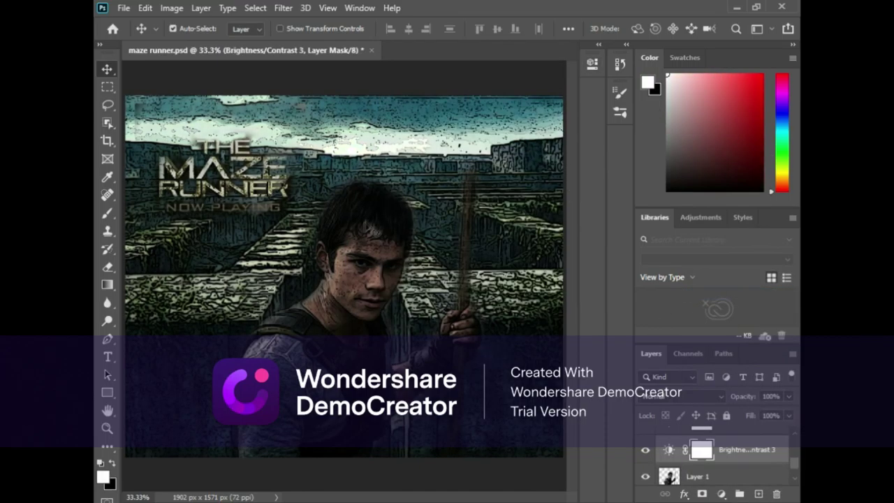
Step: Browse the layer stack and make Layer 3 the active layer
left_click(794, 487)
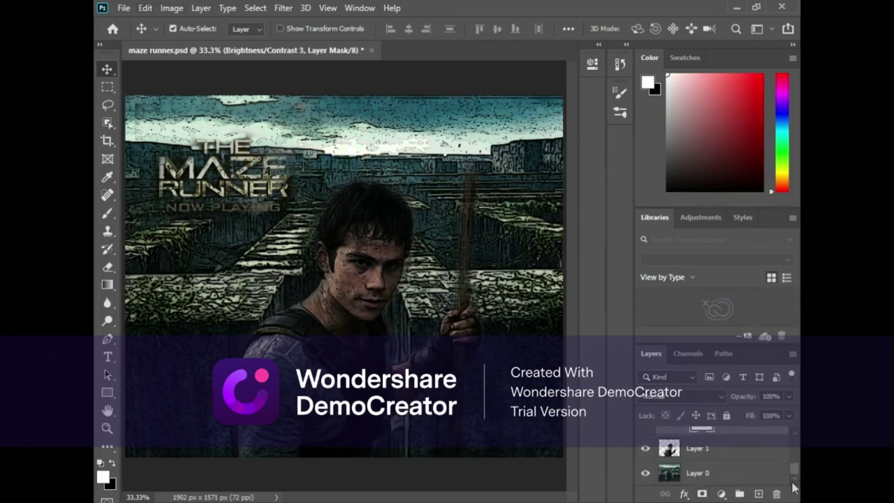
left_click(728, 473)
scroll(800, 434, "up", 2)
scroll(800, 434, "up", 2)
scroll(800, 437, "up", 2)
scroll(800, 439, "up", 1)
right_click(720, 447)
left_click(797, 483)
left_click(797, 483)
scroll(727, 458, "up", 2)
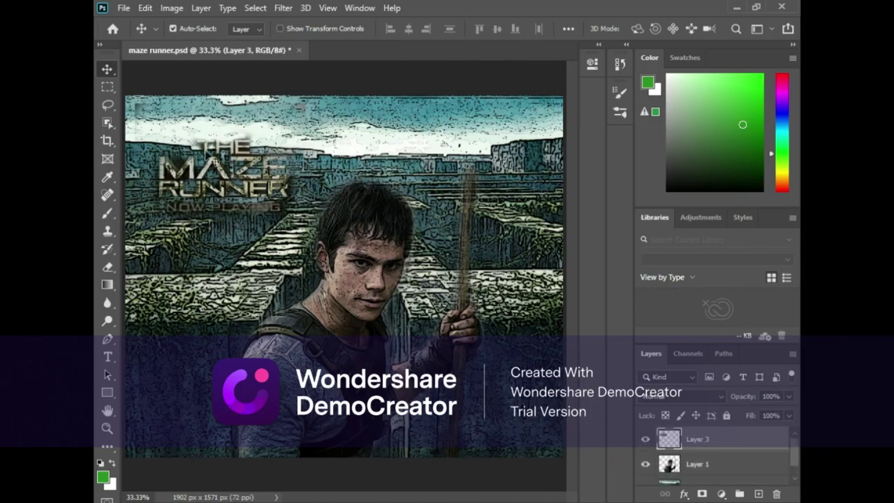
Step: Add a Curves adjustment that darkens the image
left_click(723, 495)
left_click(709, 315)
mouse_move(487, 208)
left_mouse_down()
mouse_move(479, 236)
mouse_move(440, 255)
left_mouse_up()
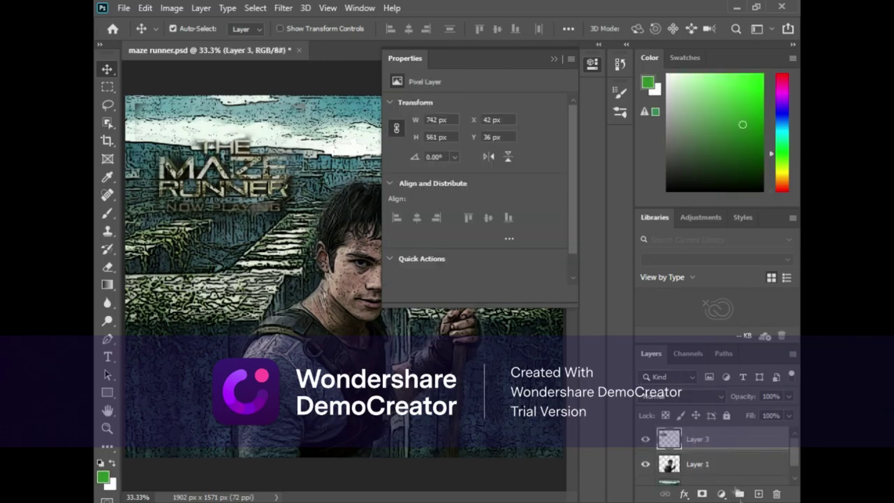
left_click(721, 494)
key("Escape")
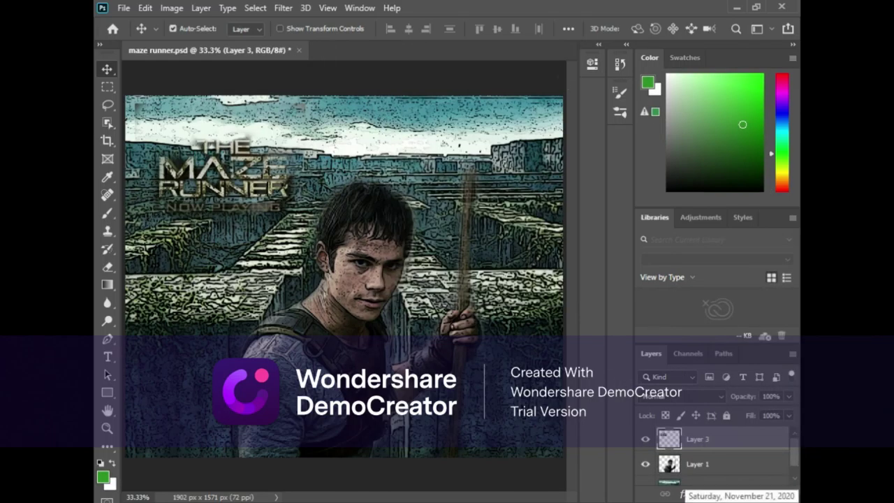
Step: Scale the title logo up to about 104% and commit the transform
key("ctrl+t")
left_click_drag(219, 230, 212, 235)
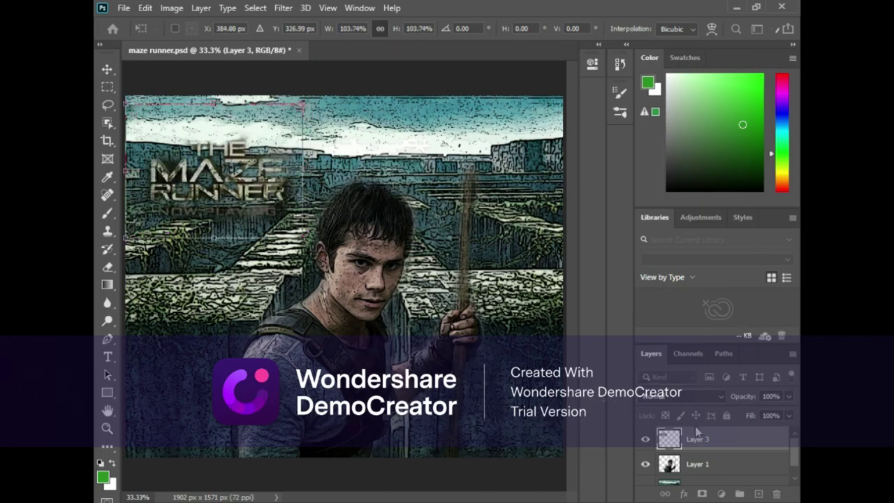
key("Return")
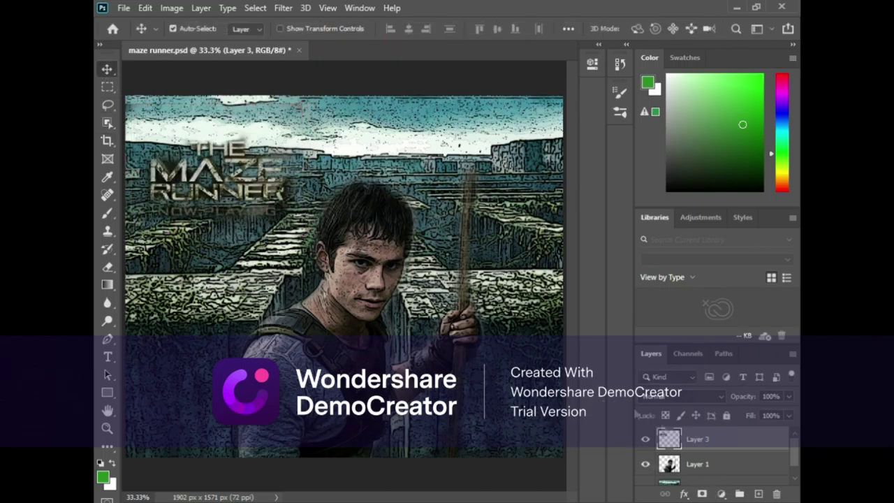
left_click(721, 494)
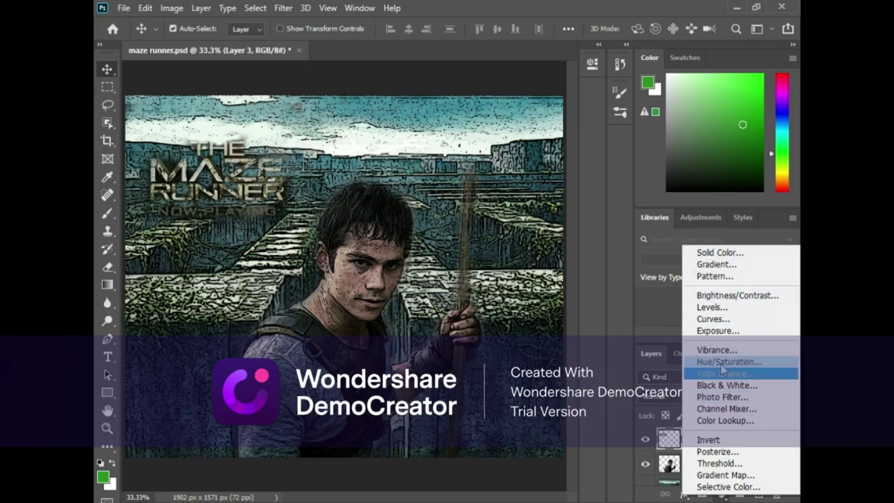
Step: Add a Brightness/Contrast layer (brightness -63, contrast 15) with Lighten blending, then reselect Layer 3
left_click(737, 295)
mouse_move(475, 143)
left_mouse_down()
mouse_move(413, 145)
mouse_move(429, 143)
left_mouse_up()
left_click_drag(474, 170, 496, 170)
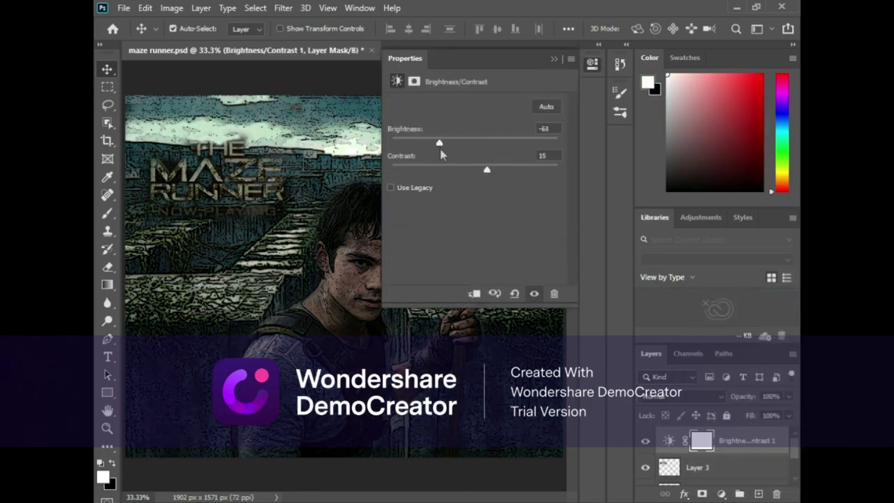
left_click(554, 59)
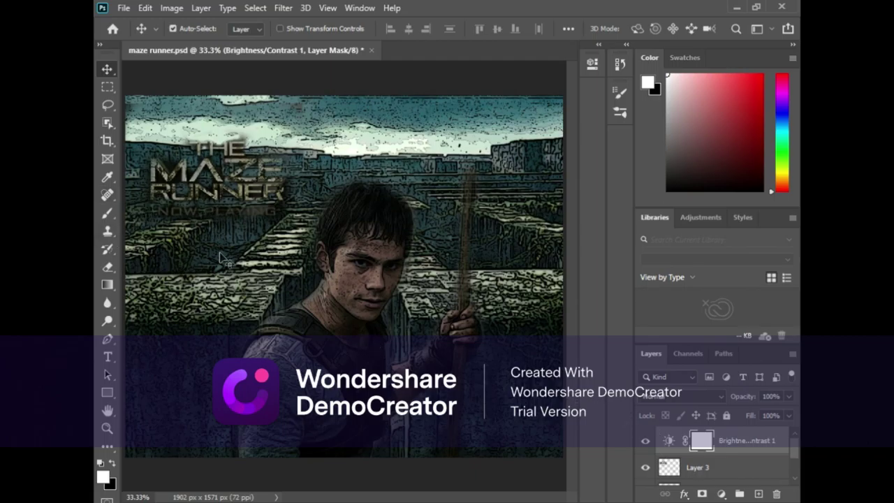
left_click(678, 397)
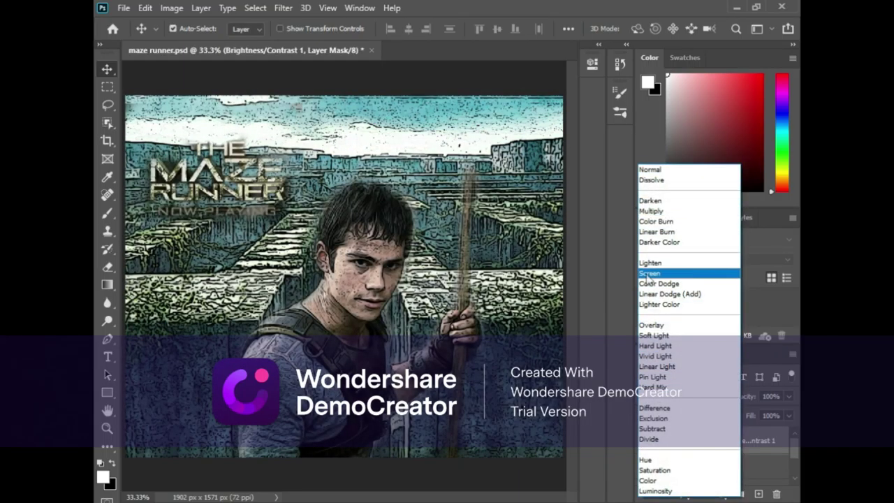
left_click(650, 263)
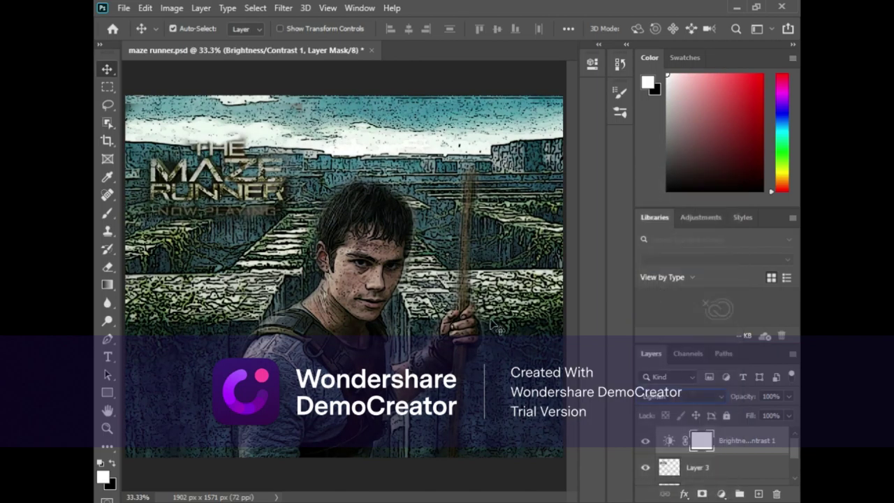
left_click(752, 468)
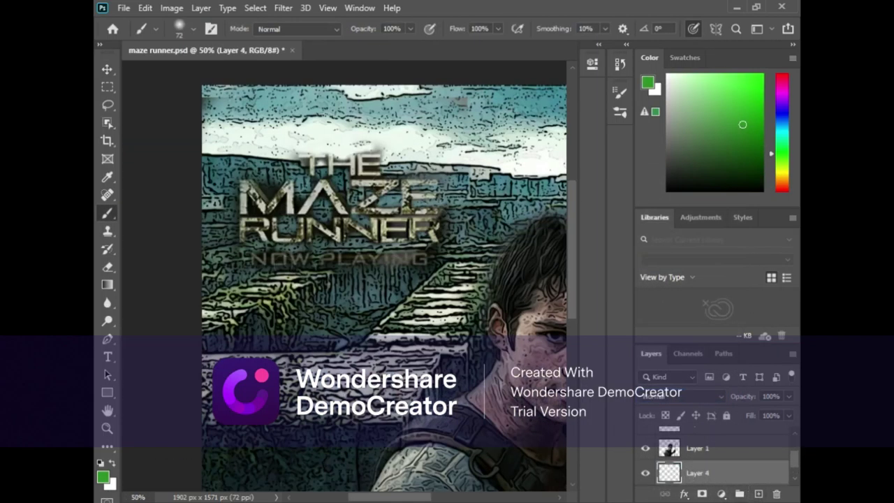
Step: Paint soft green strokes around the title on a new layer, widening the brush to 228 px
mouse_move(244, 234)
left_mouse_down()
mouse_move(307, 223)
mouse_move(357, 248)
left_mouse_up()
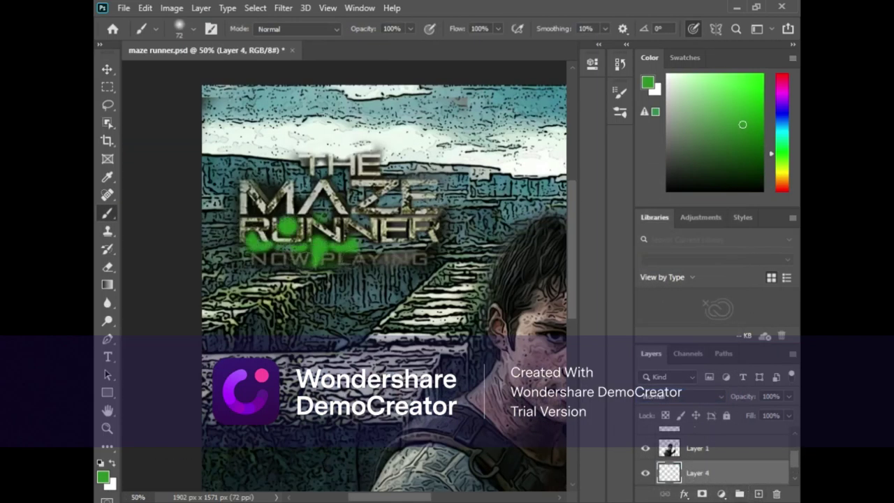
left_click_drag(220, 196, 343, 185)
left_click(179, 29)
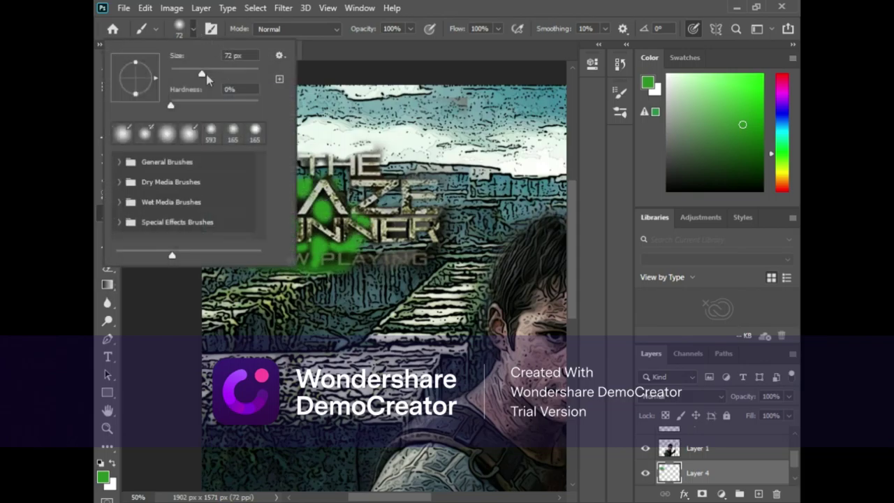
left_click_drag(140, 62, 182, 62)
mouse_move(391, 209)
left_mouse_down()
mouse_move(314, 203)
mouse_move(377, 244)
left_mouse_up()
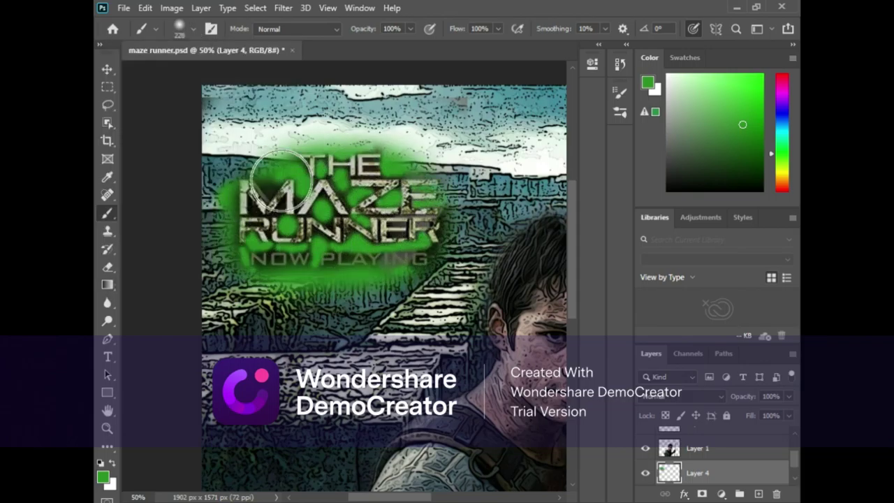
Step: Add more green below NOW PLAYING and blend Layer 4 in with Overlay
left_click(678, 396)
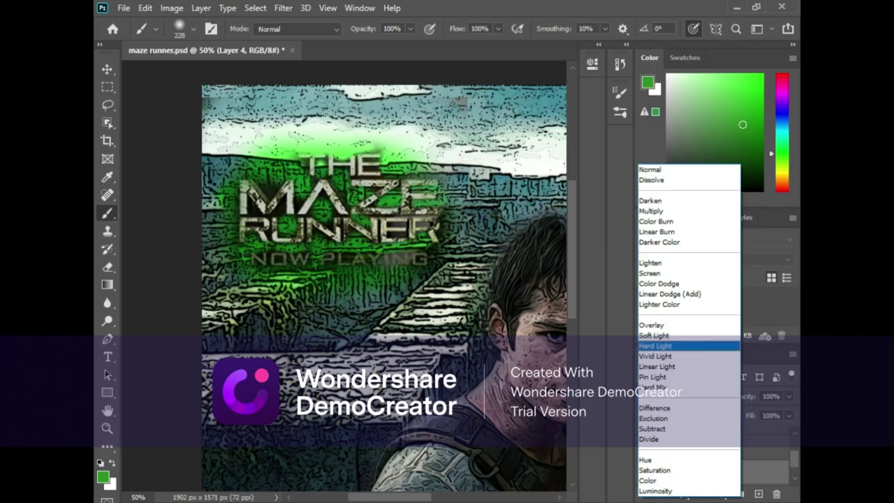
key("Escape")
left_click_drag(346, 276, 419, 283)
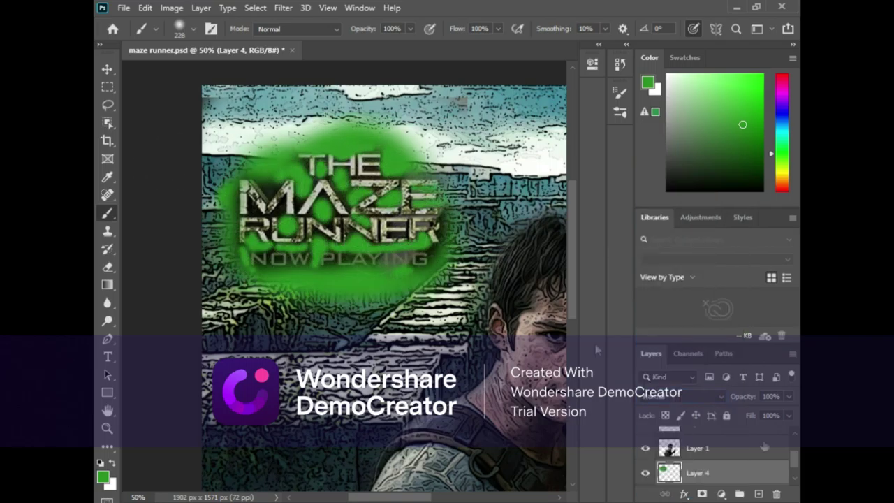
left_click(677, 396)
left_click(671, 325)
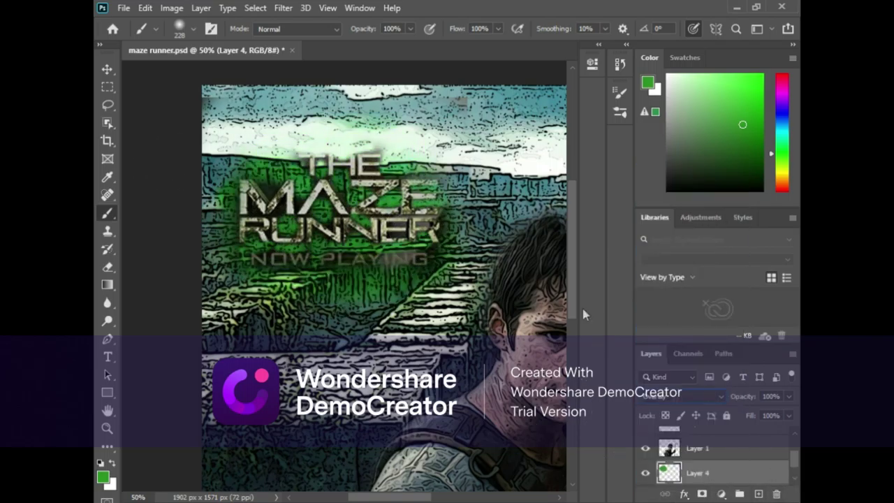
scroll(489, 309, "down", 5)
key("z")
key("ctrl+minus")
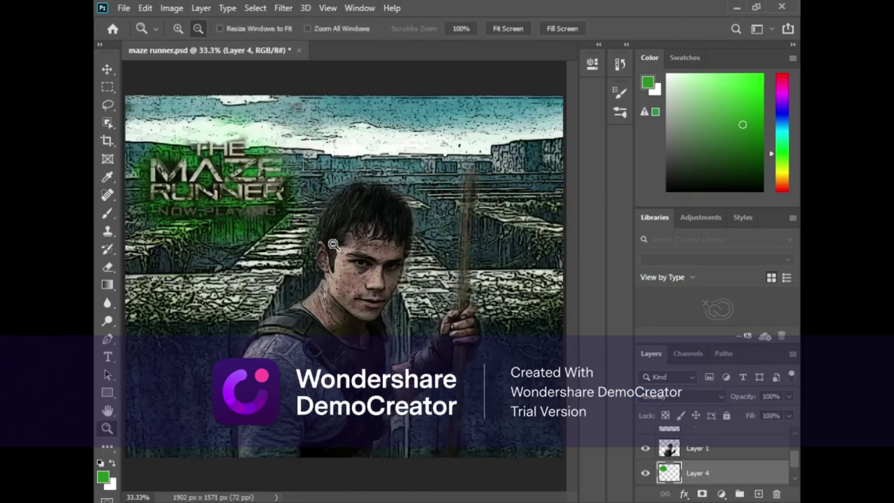
Step: Set up a 1054 px soft brush in dark blue and create new Layer 5
left_click(107, 249)
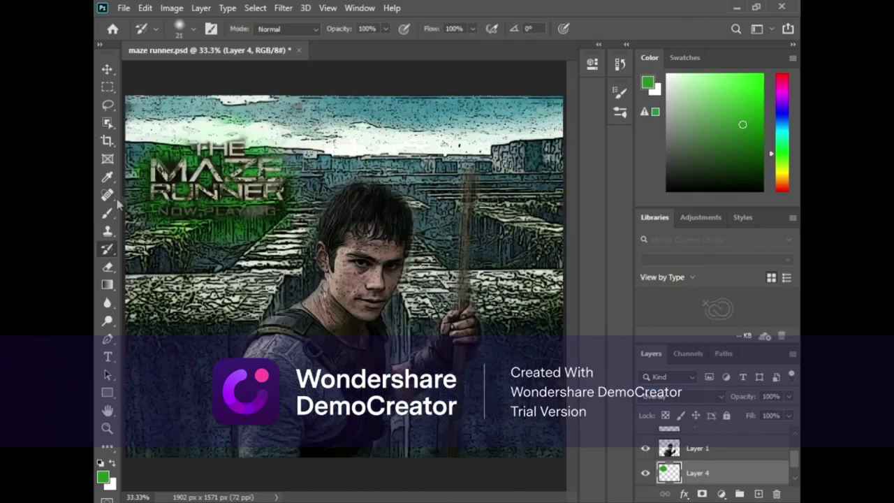
left_click(110, 215)
left_click(190, 28)
left_click_drag(230, 75, 249, 74)
left_click(773, 138)
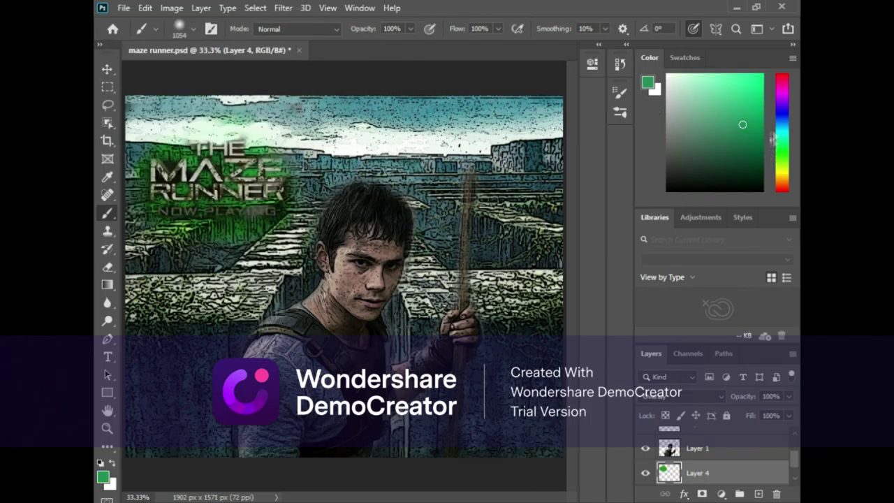
left_click_drag(773, 139, 773, 112)
left_click(759, 494)
Step: Paint blue over the right half, red around the face, and brown along the left and bottom
mouse_move(419, 181)
left_mouse_down()
mouse_move(439, 240)
mouse_move(485, 292)
left_mouse_up()
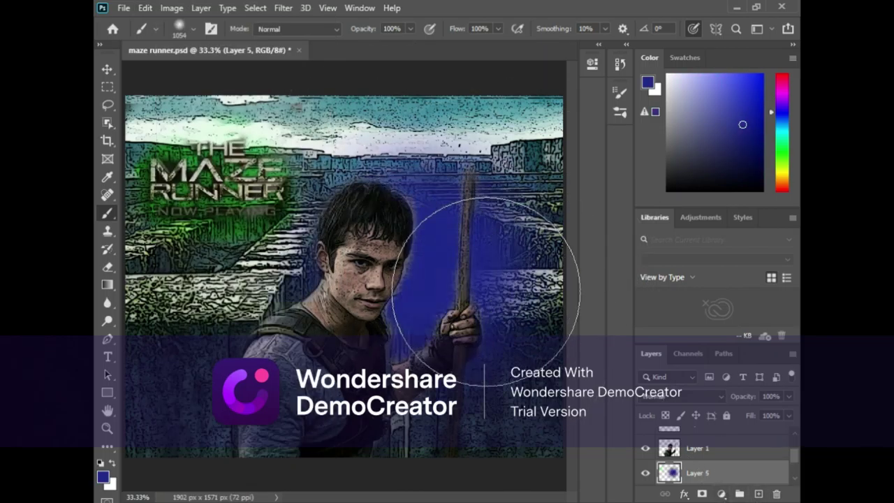
left_click_drag(773, 112, 772, 74)
mouse_move(293, 269)
left_mouse_down()
mouse_move(325, 309)
mouse_move(427, 279)
left_mouse_up()
left_click_drag(741, 125, 677, 166)
mouse_move(181, 328)
left_mouse_down()
mouse_move(130, 419)
mouse_move(299, 379)
mouse_move(531, 391)
left_mouse_up()
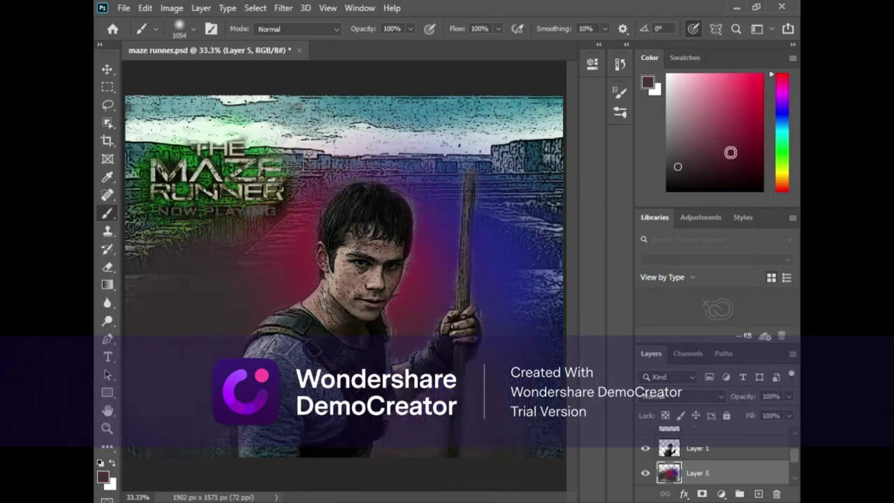
Step: Add dark green over the upper poster and blend Layer 5 with Soft Light
left_click_drag(773, 77, 773, 157)
left_click(736, 167)
mouse_move(356, 160)
left_mouse_down()
mouse_move(139, 200)
mouse_move(477, 197)
left_mouse_up()
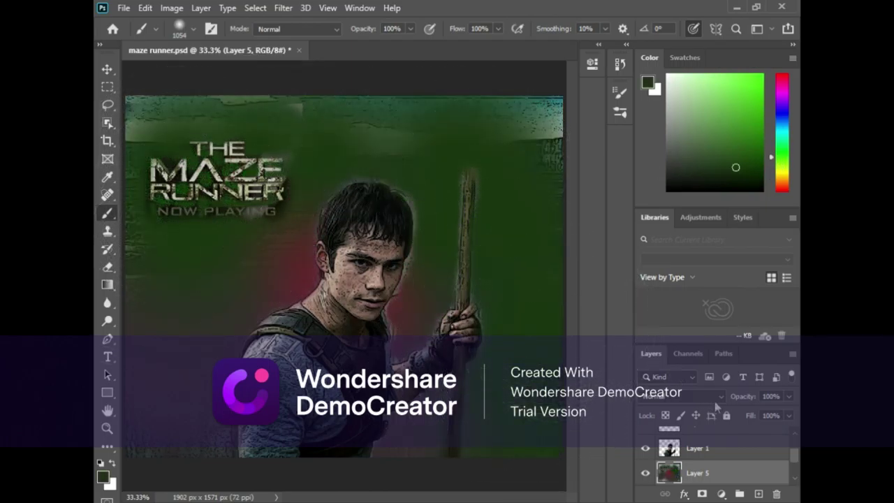
left_click(682, 396)
left_click(672, 333)
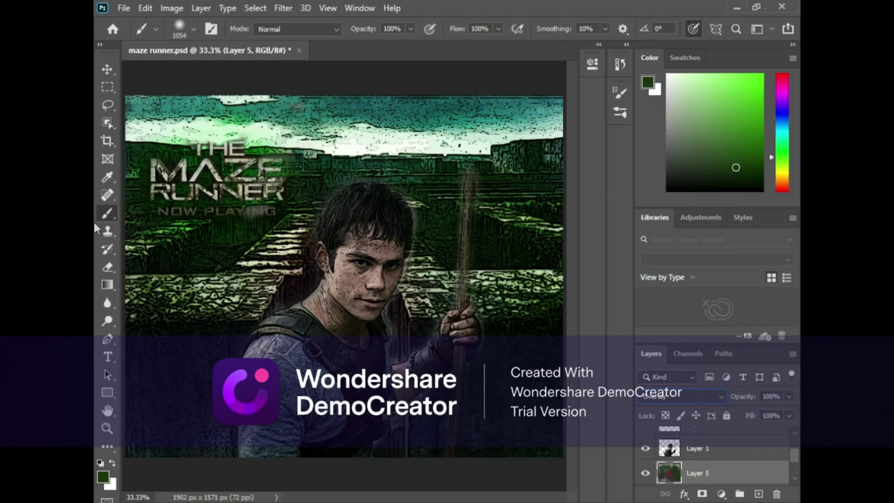
Step: Add two Brightness/Contrast adjustments, one at brightness -20 and another at 10
left_click(722, 494)
left_click(734, 294)
mouse_move(474, 142)
left_mouse_down()
mouse_move(449, 143)
mouse_move(480, 145)
left_mouse_up()
left_click(554, 58)
left_click(697, 445)
left_click(722, 494)
left_click(734, 293)
left_click(554, 58)
Step: Above Layer 3, add Brightness/Contrast 4 with brightness 34 and contrast 8
scroll(708, 461, "down", 2)
scroll(707, 465, "down", 1)
scroll(708, 466, "down", 1)
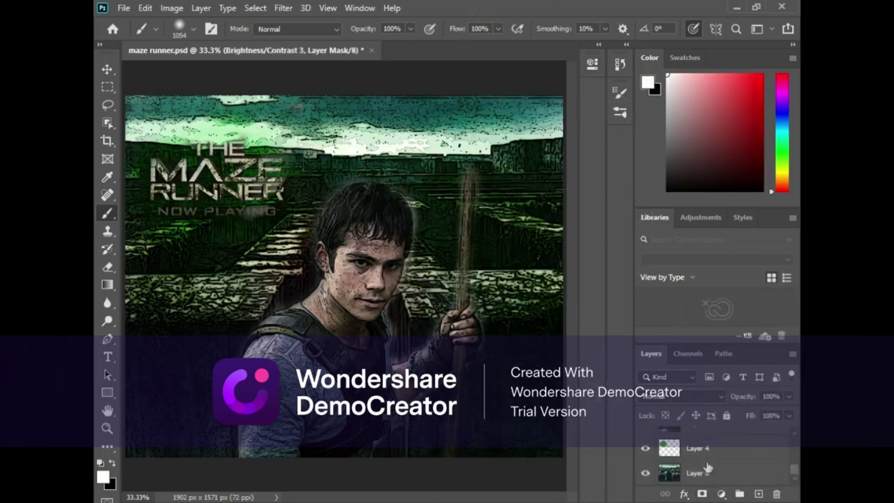
scroll(708, 466, "down", 3)
left_click(708, 468)
left_click(722, 494)
left_click(726, 297)
mouse_move(474, 142)
left_mouse_down()
mouse_move(494, 142)
mouse_move(469, 144)
left_mouse_up()
Step: Lower the brightness slightly, then save the poster as JPEG 'maze runner' in Downloads
left_click(554, 59)
left_click(123, 8)
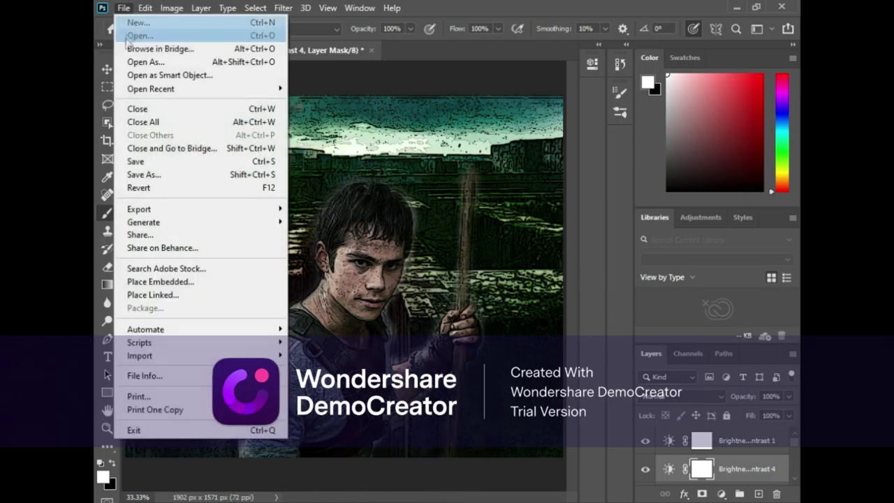
left_click(137, 161)
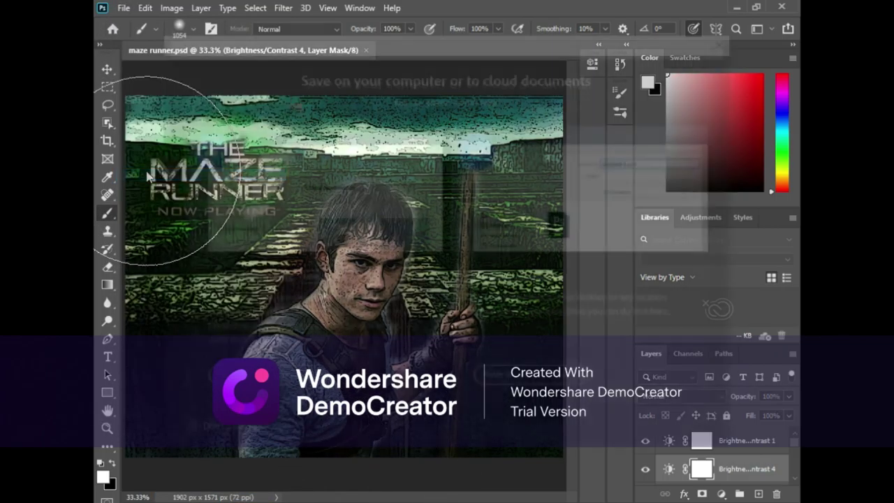
left_click(329, 419)
left_click(349, 278)
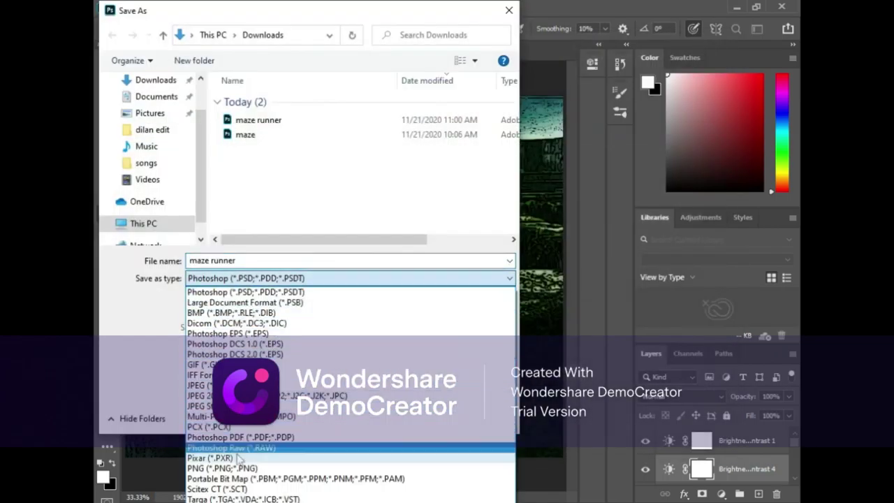
left_click(209, 375)
left_click(350, 278)
left_click(203, 385)
left_click(419, 418)
left_click(524, 109)
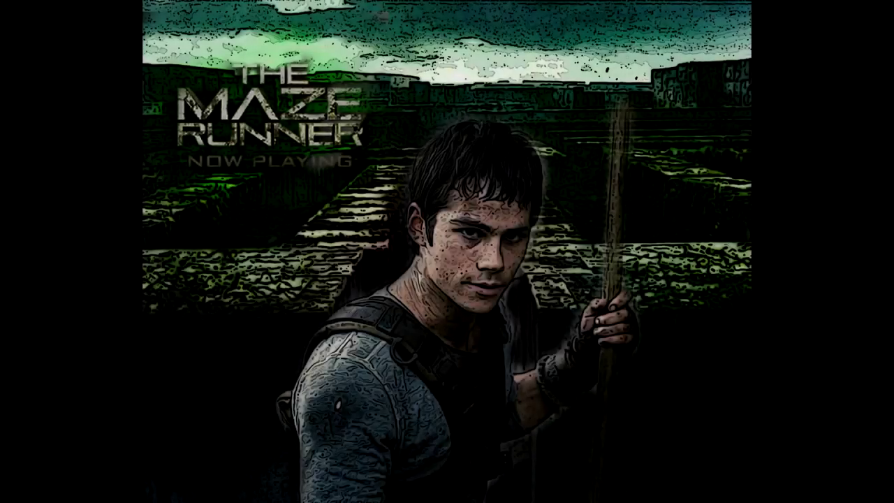